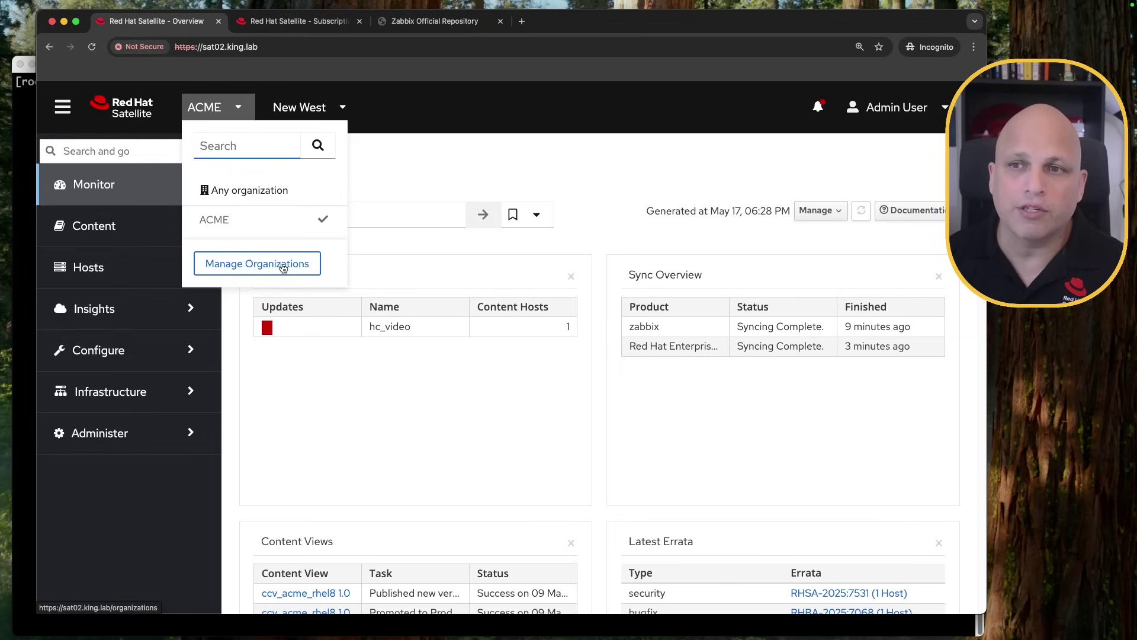
# Open the administration list of organizations.
pyautogui.click(180, 434)
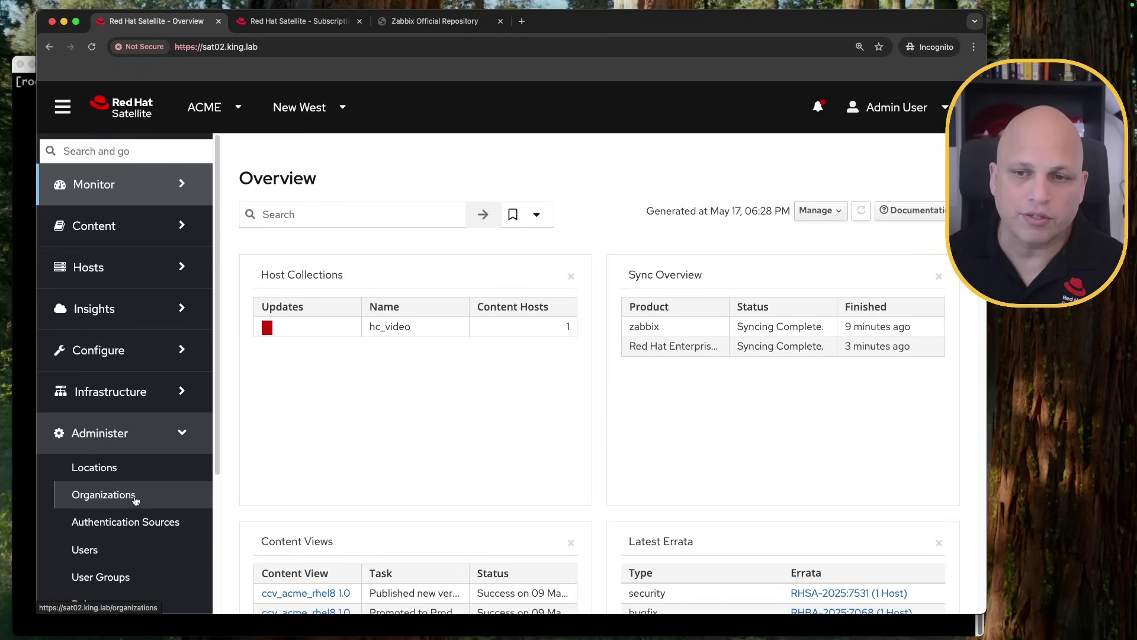
pyautogui.click(126, 497)
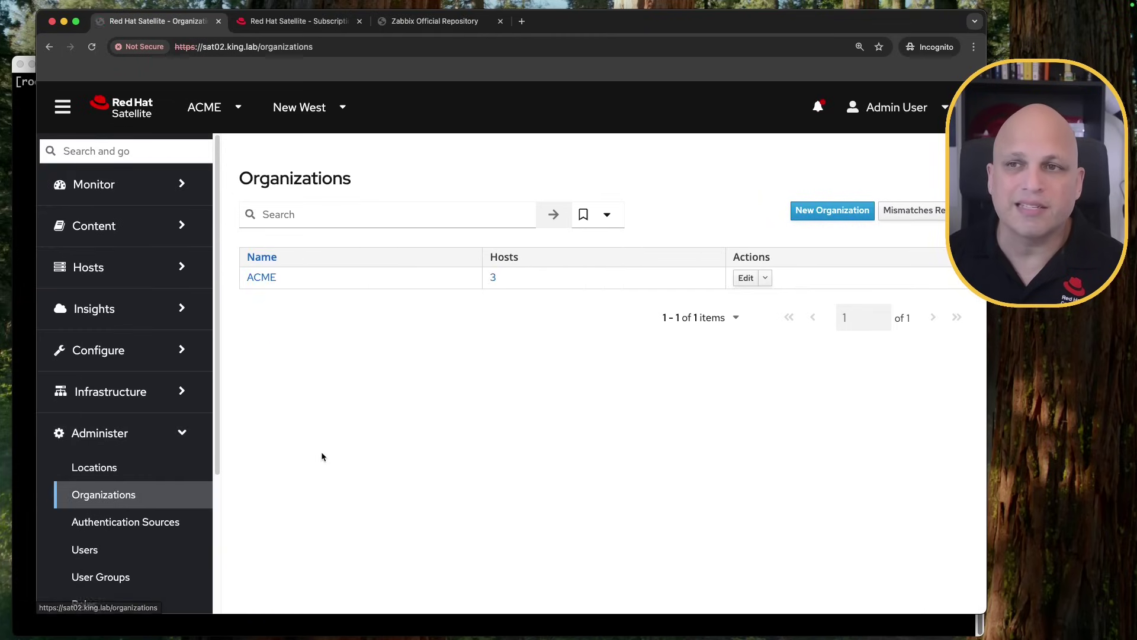
pyautogui.click(236, 107)
pyautogui.click(248, 264)
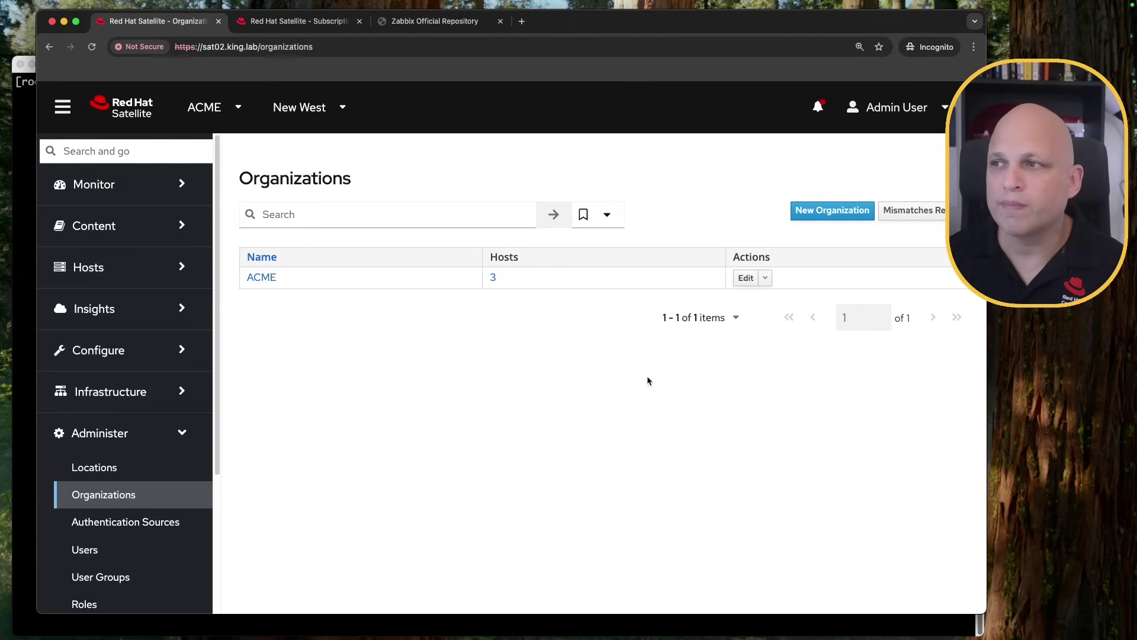
# Create a new organization with the name and label ACME-CA, leaving the description empty.
pyautogui.click(839, 212)
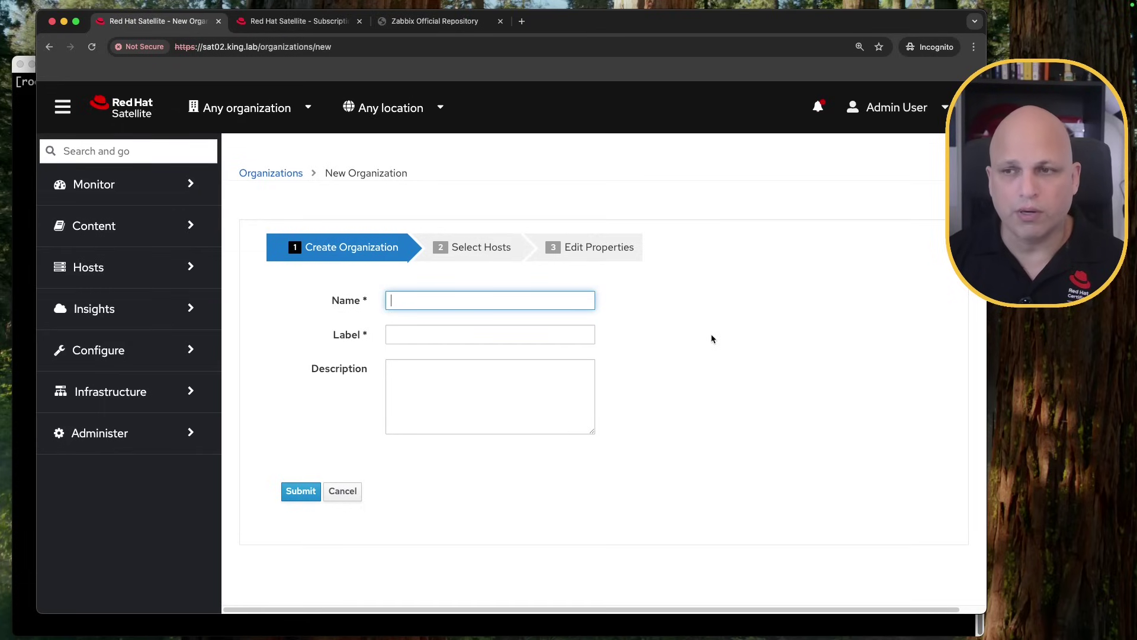
pyautogui.write('ACM')
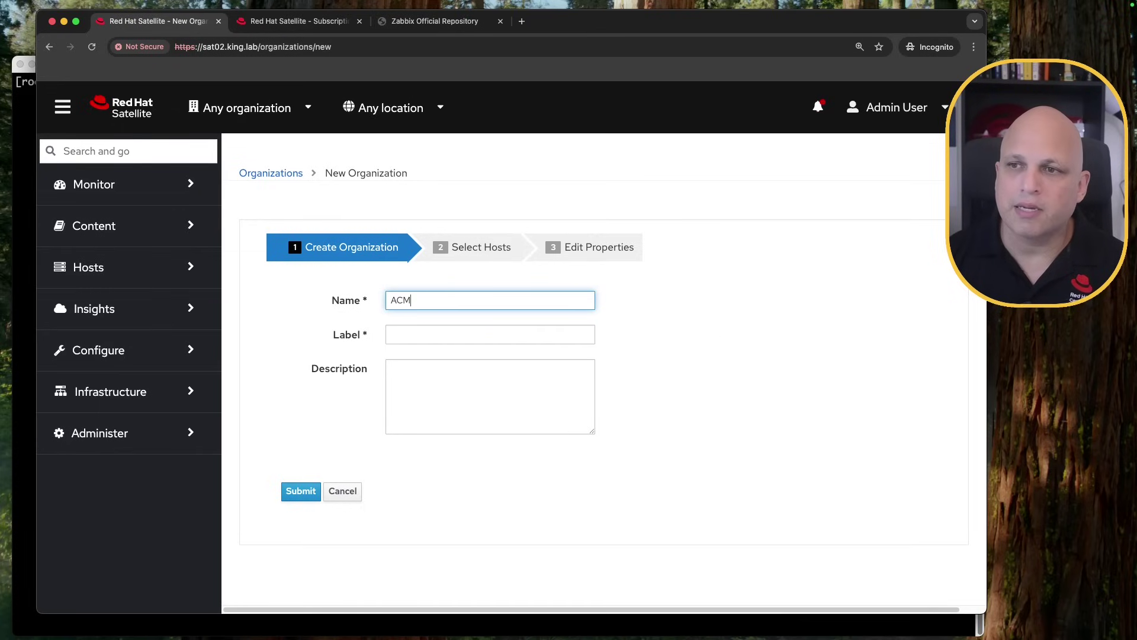
pyautogui.write('E-CA')
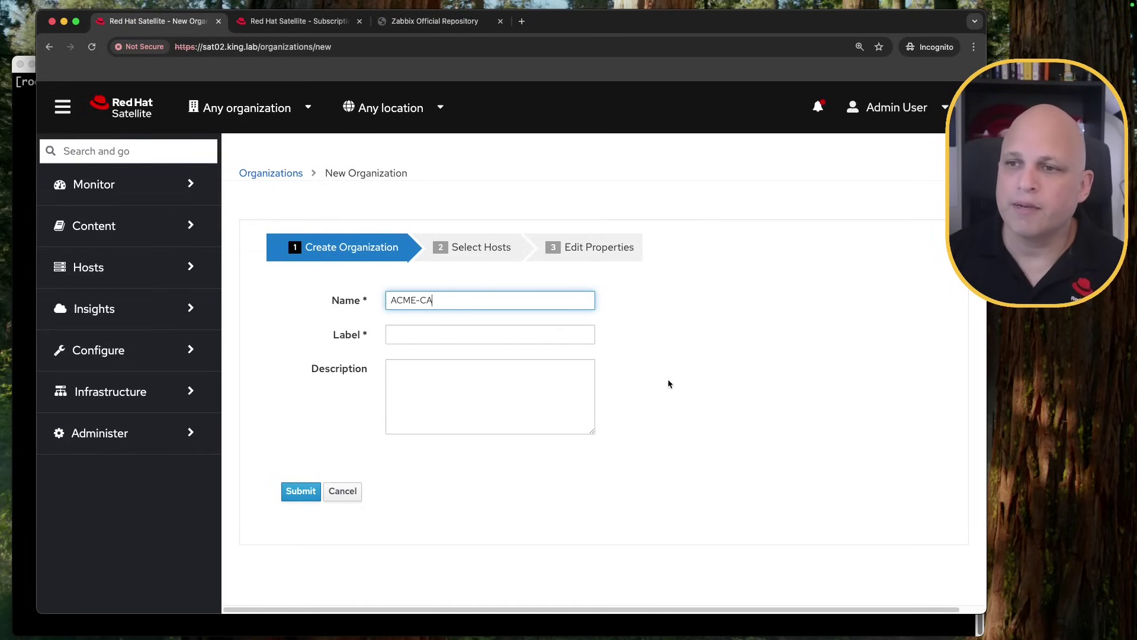
pyautogui.click(448, 333)
pyautogui.click(358, 297)
pyautogui.press('super+c')
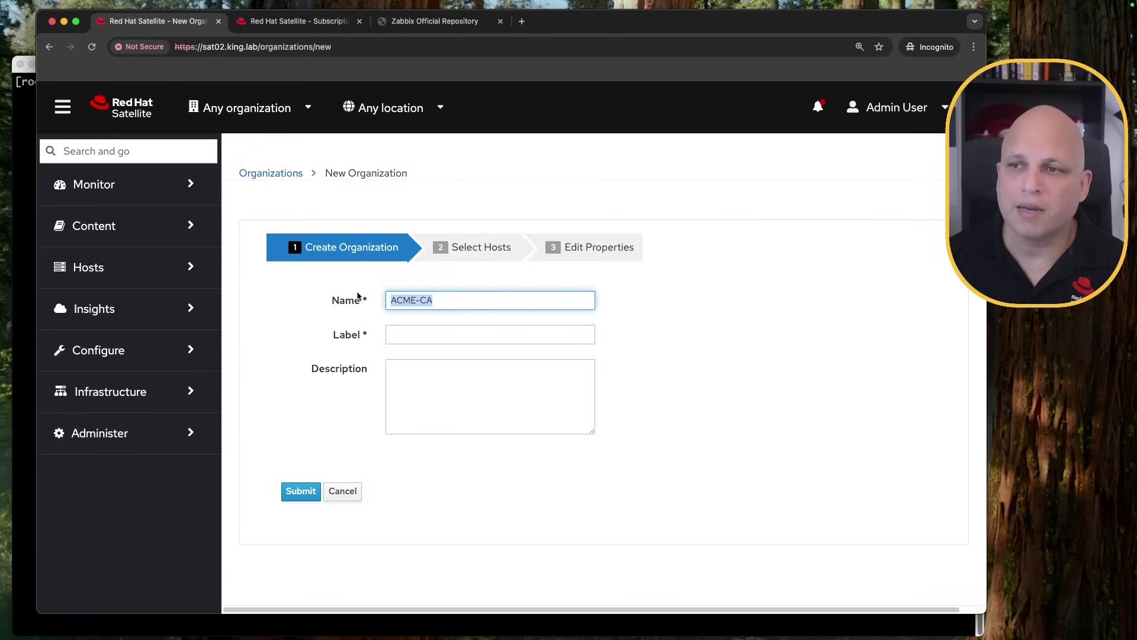
pyautogui.click(484, 336)
pyautogui.press('super+v')
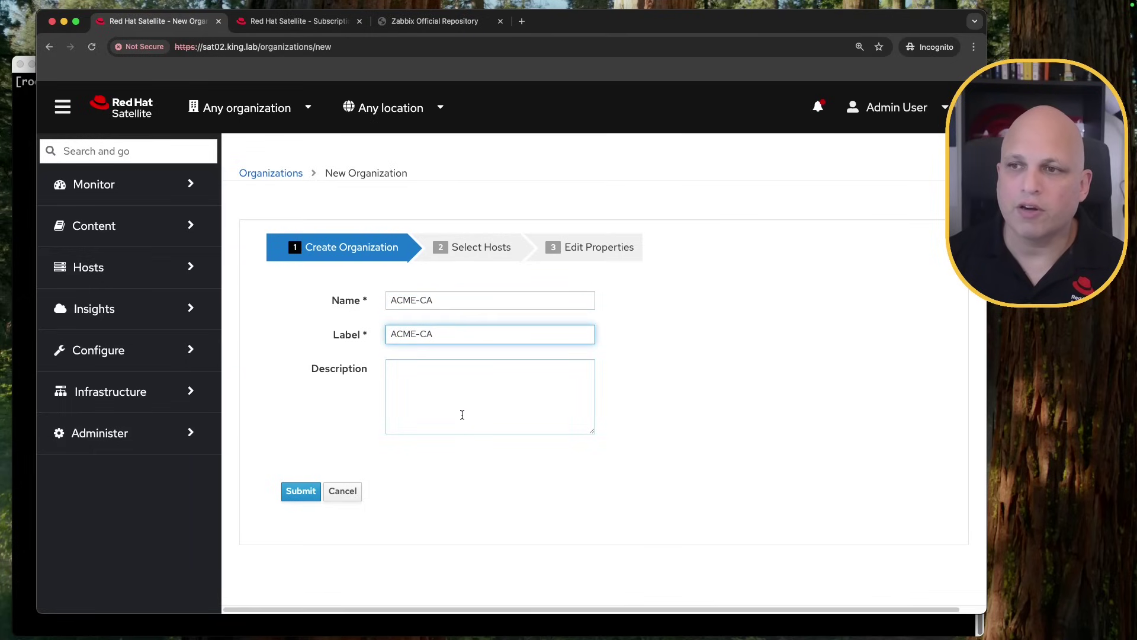
pyautogui.click(449, 380)
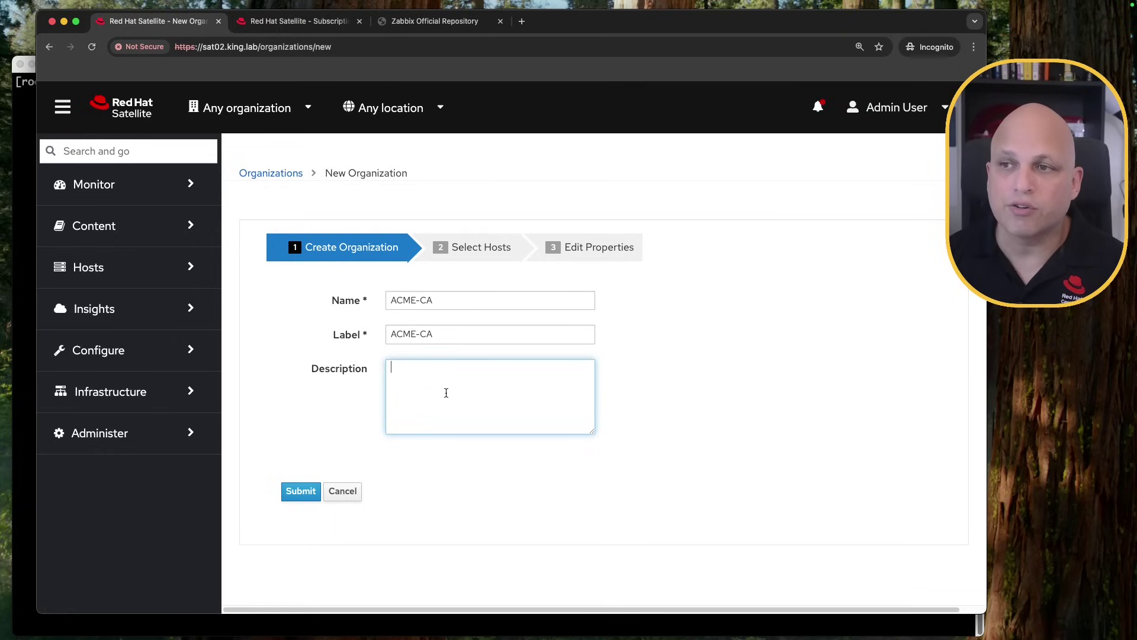
pyautogui.click(302, 492)
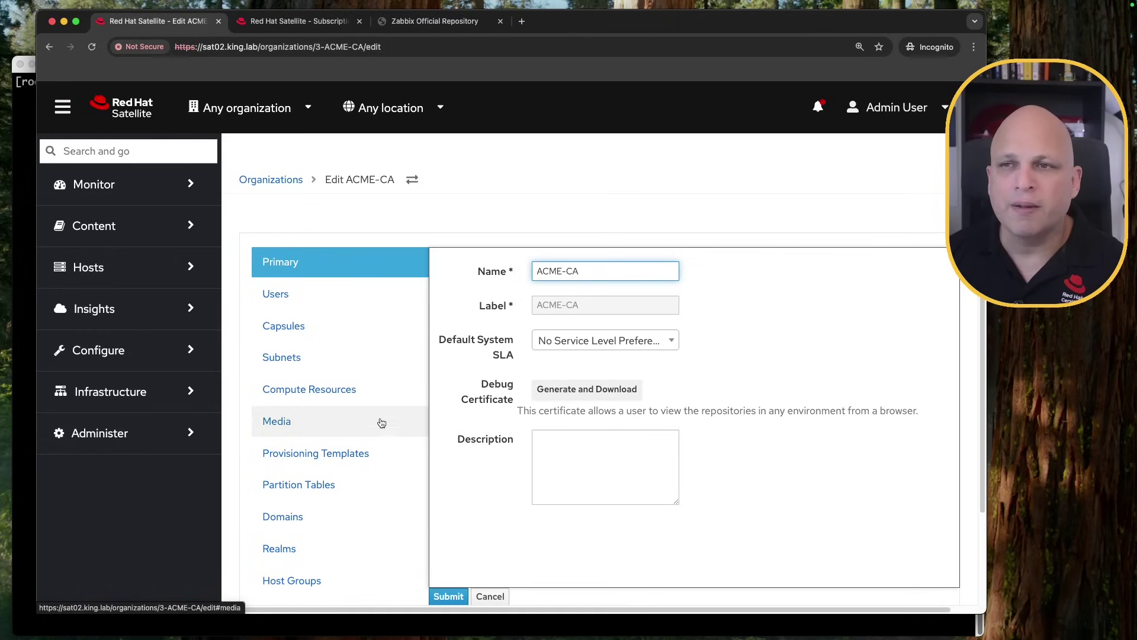
# Look over the new organization's property categories and switch the active organization to ACME-CA.
pyautogui.scroll(-3, 375, 390)
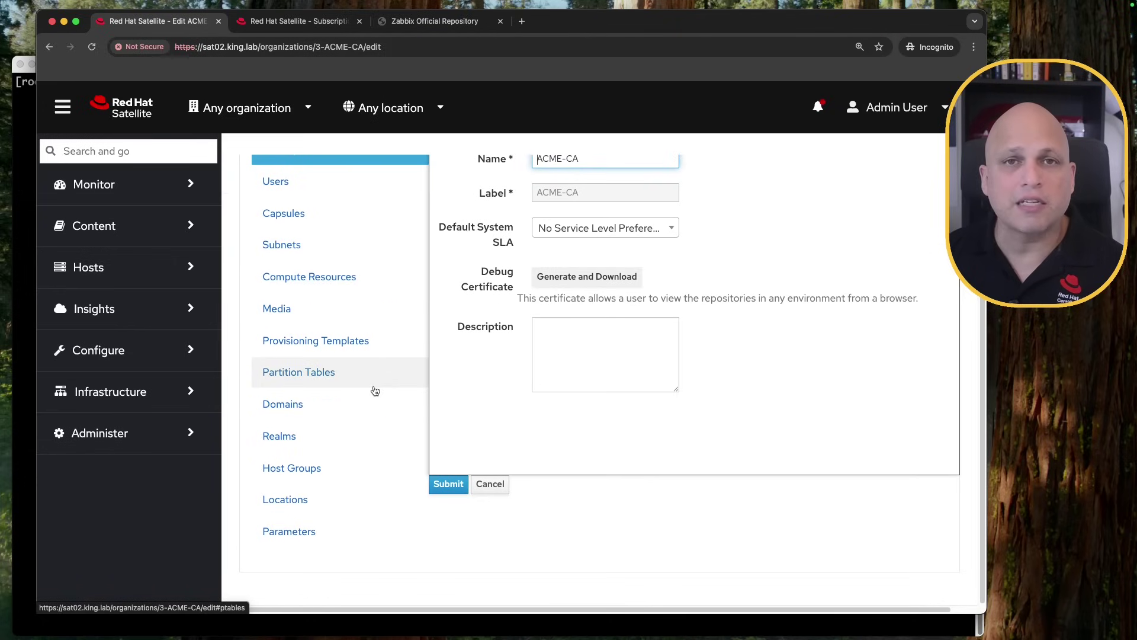
pyautogui.scroll(3, 375, 391)
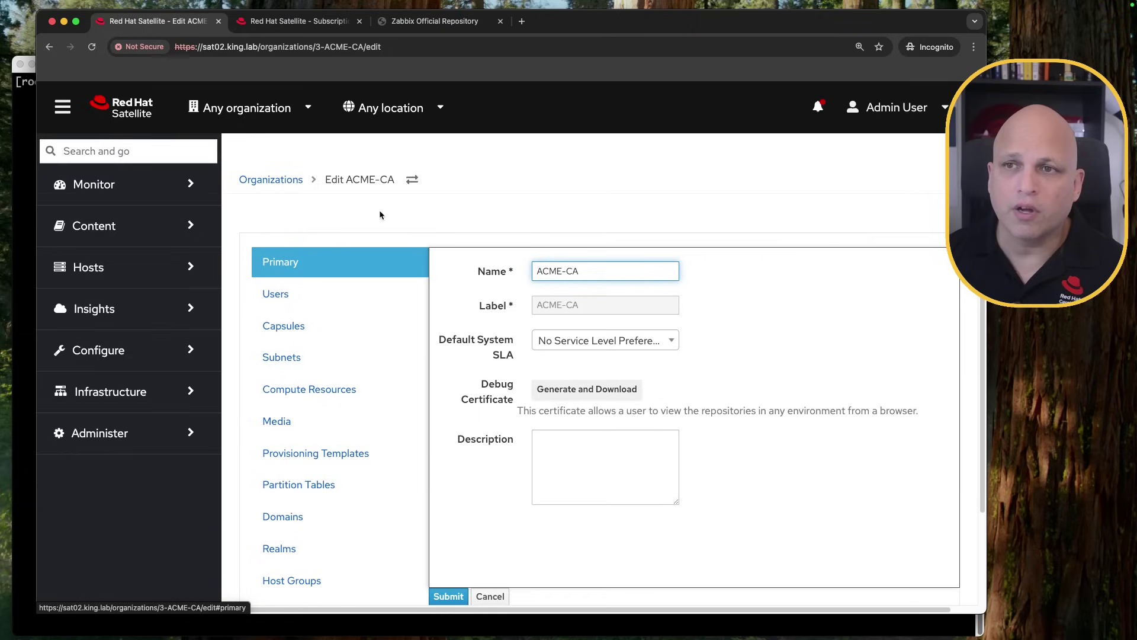
pyautogui.click(309, 108)
pyautogui.click(262, 251)
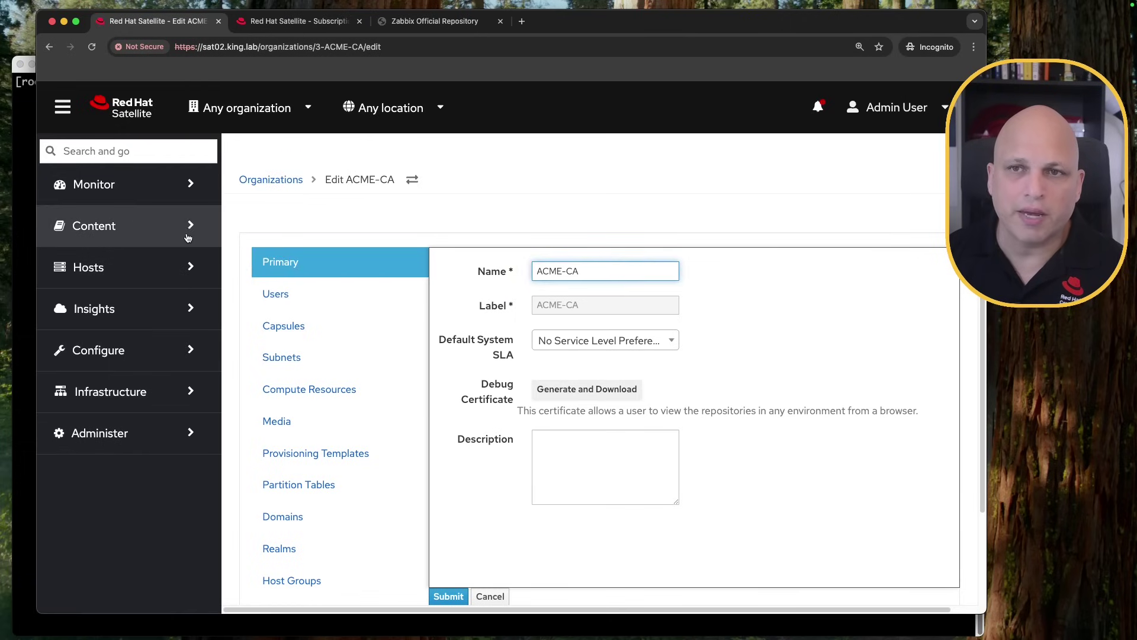
# Examine the Subscriptions, Red Hat Repositories, Products and Sync Status pages for ACME-CA.
pyautogui.click(133, 228)
pyautogui.click(128, 261)
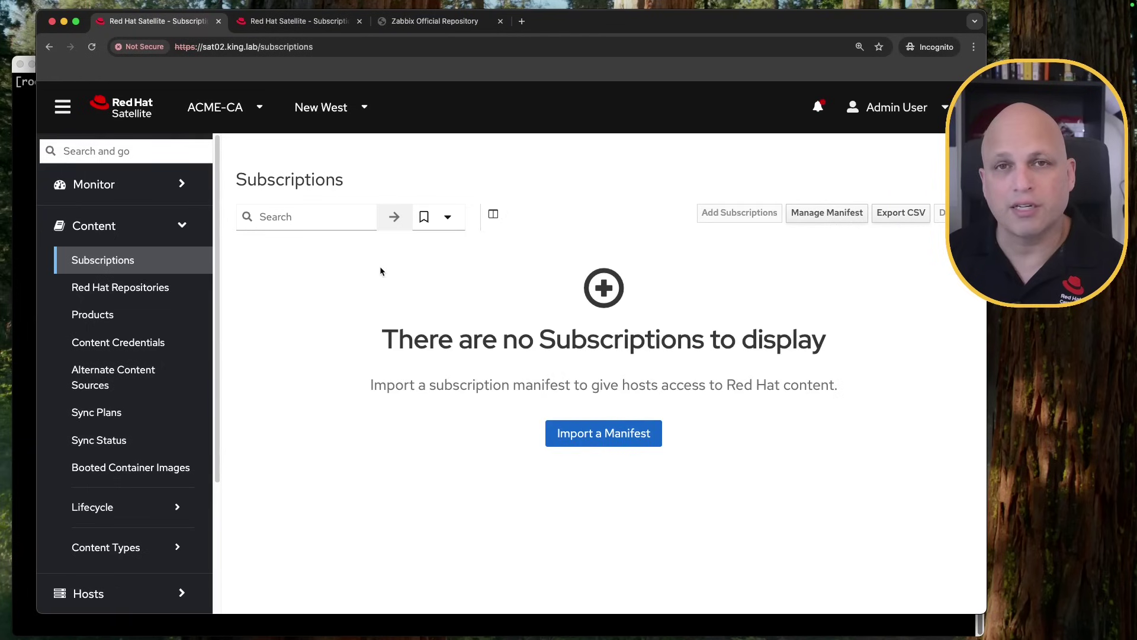
pyautogui.click(142, 289)
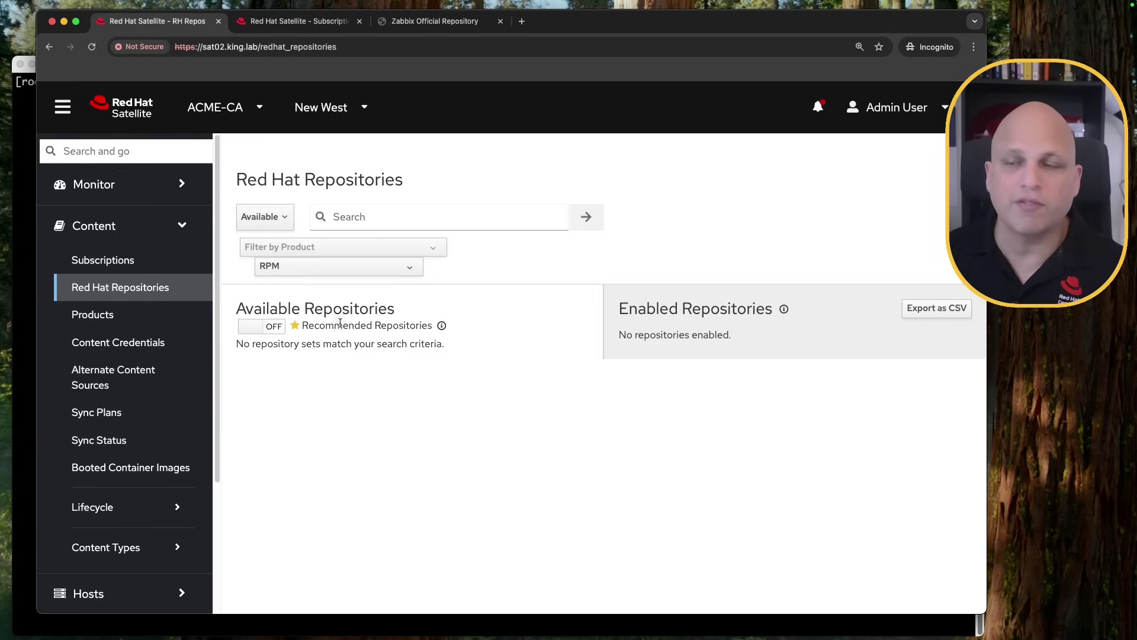
pyautogui.click(132, 321)
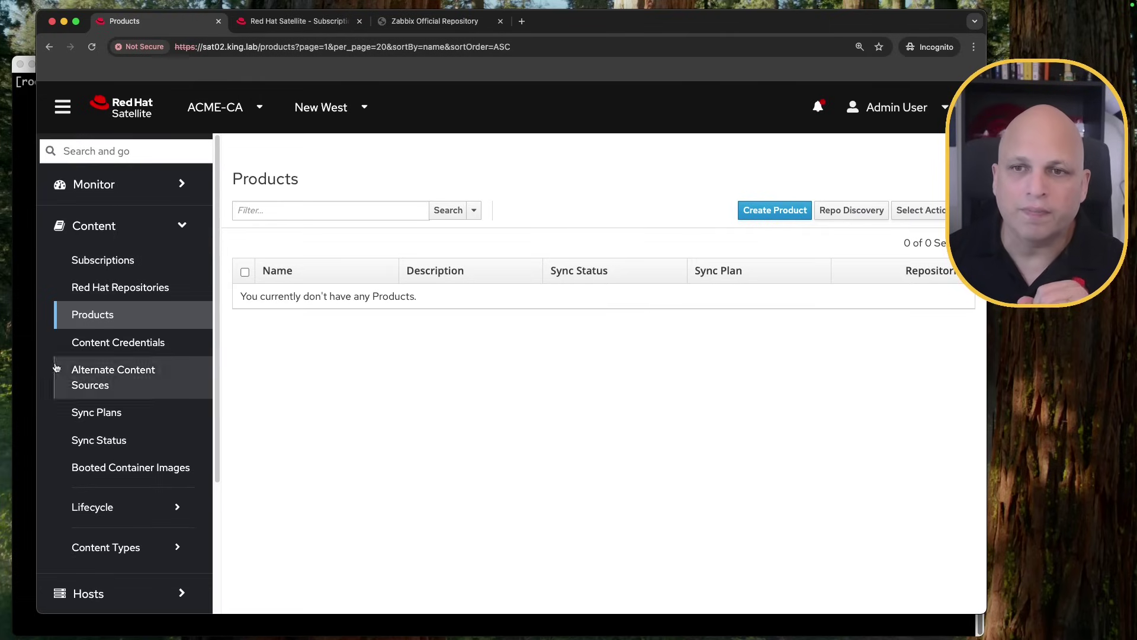
pyautogui.click(138, 443)
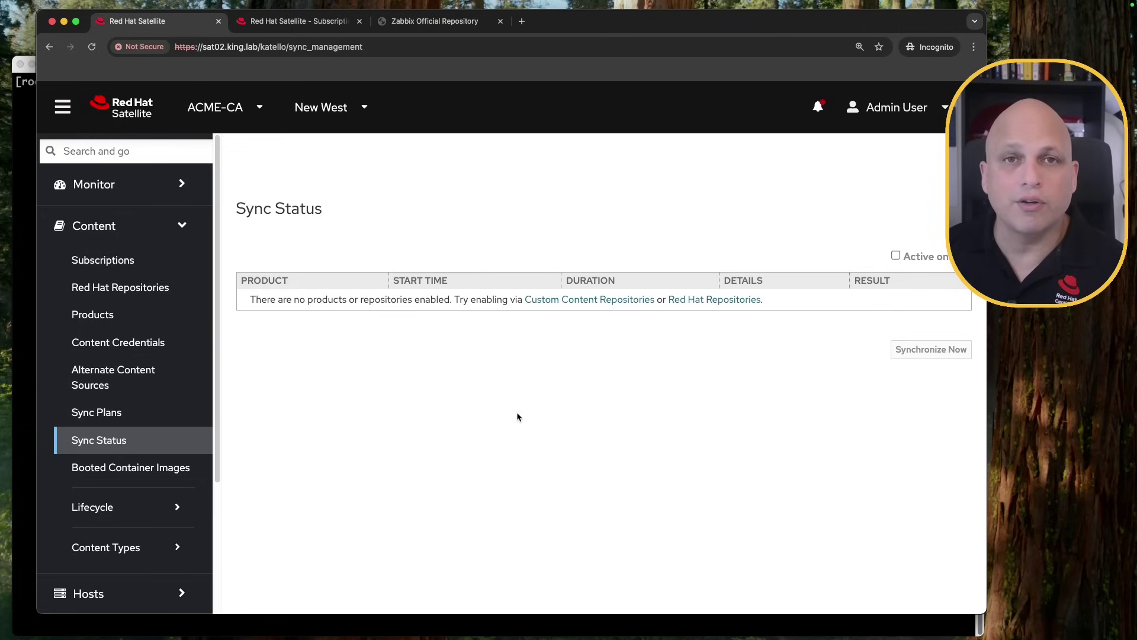
# Switch the active organization to ACME and review its sync status with all products expanded.
pyautogui.click(224, 107)
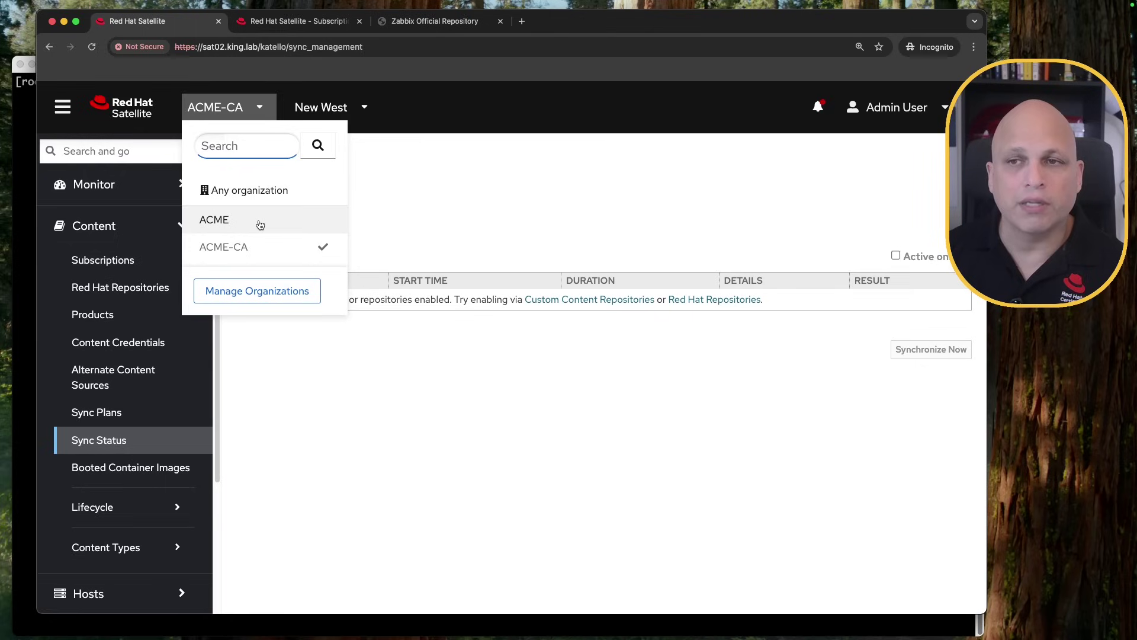
pyautogui.click(259, 224)
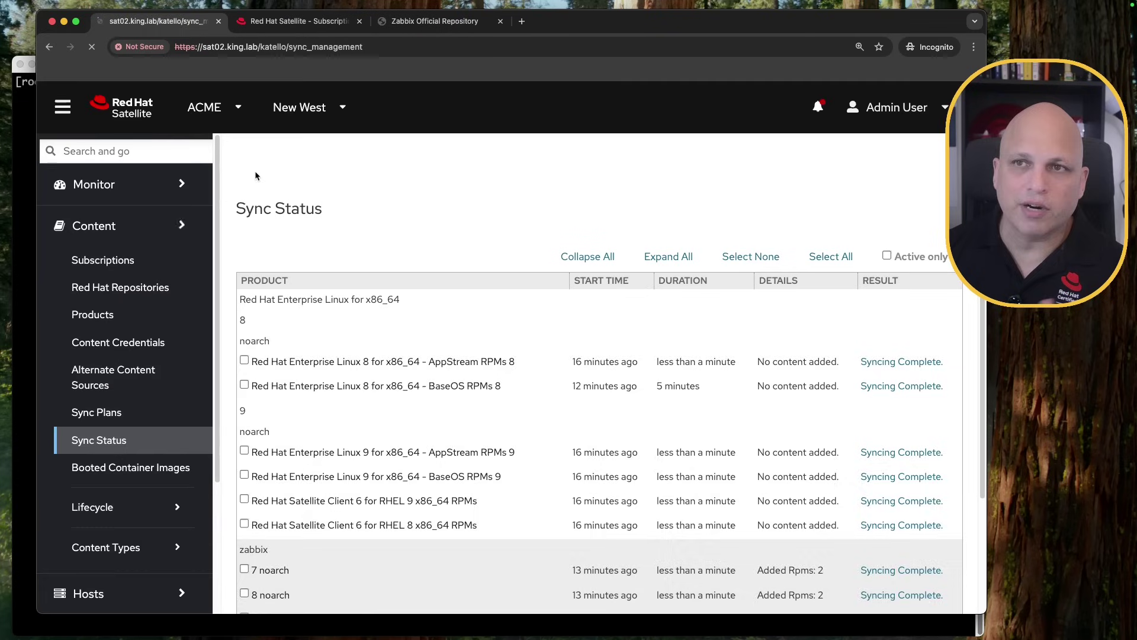
pyautogui.click(677, 257)
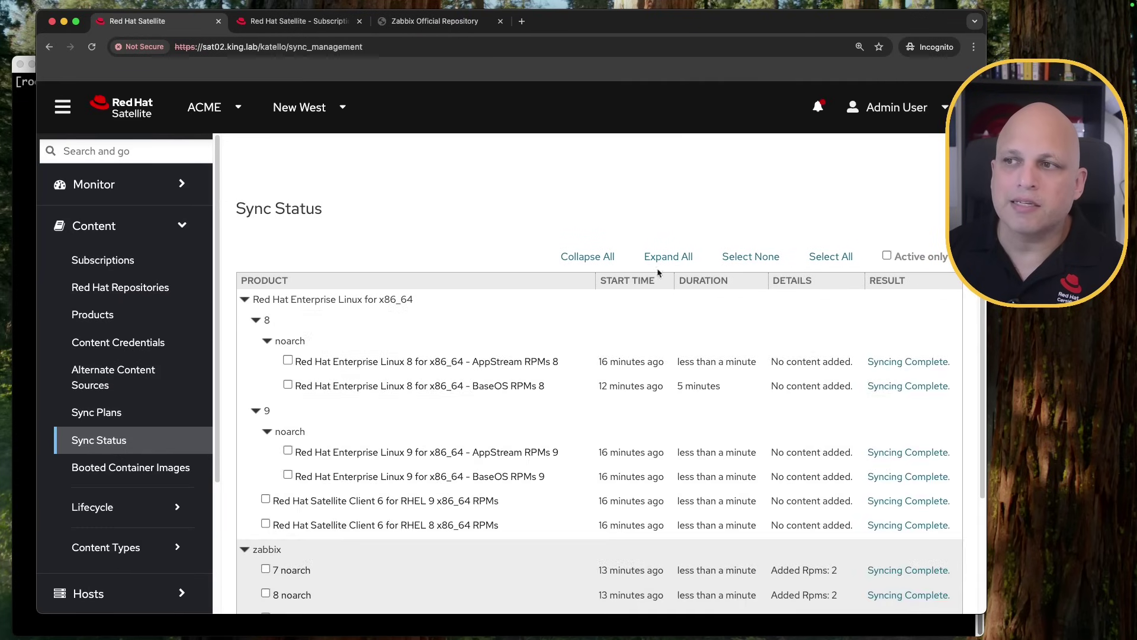
pyautogui.scroll(-5, 487, 355)
pyautogui.scroll(5, 487, 360)
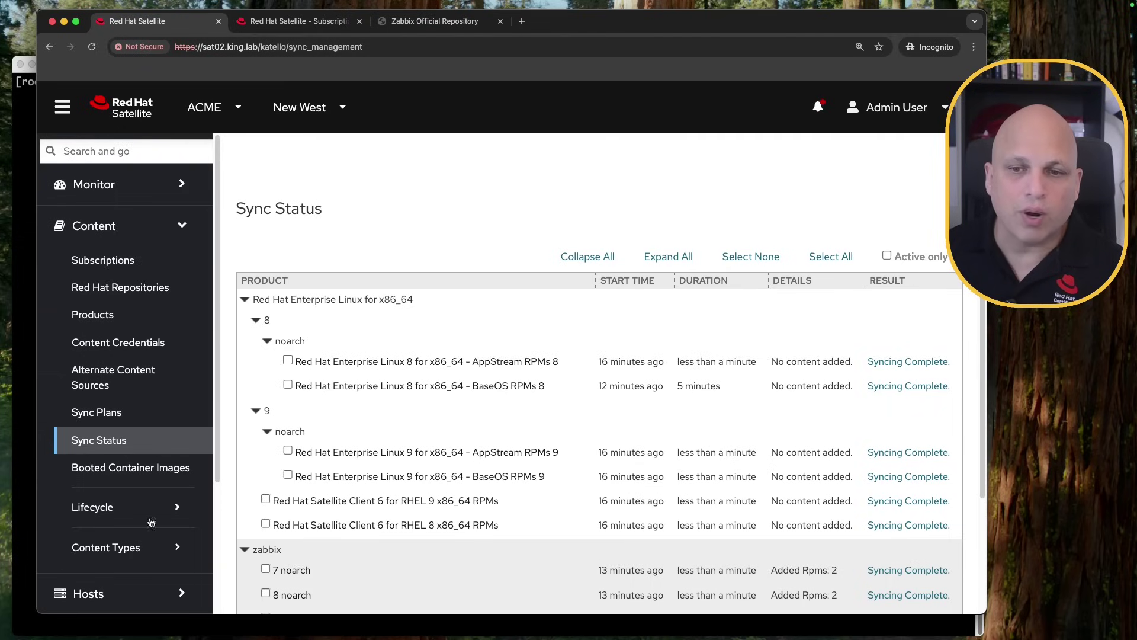
# Open the list of all hosts for the ACME organization.
pyautogui.scroll(-2, 142, 521)
pyautogui.click(148, 481)
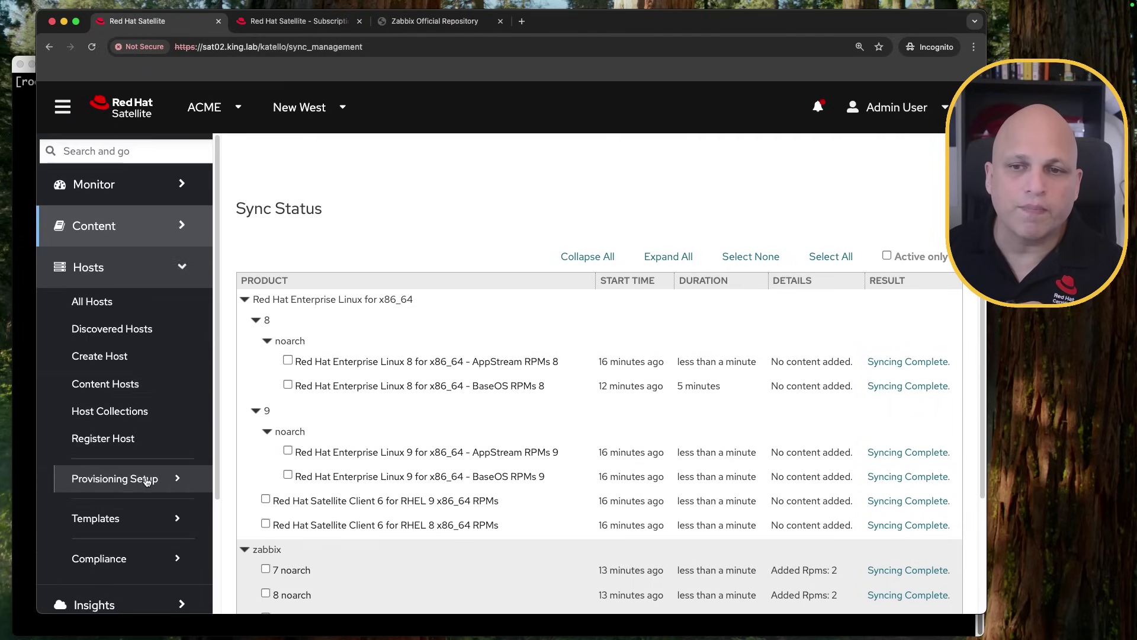
pyautogui.click(109, 308)
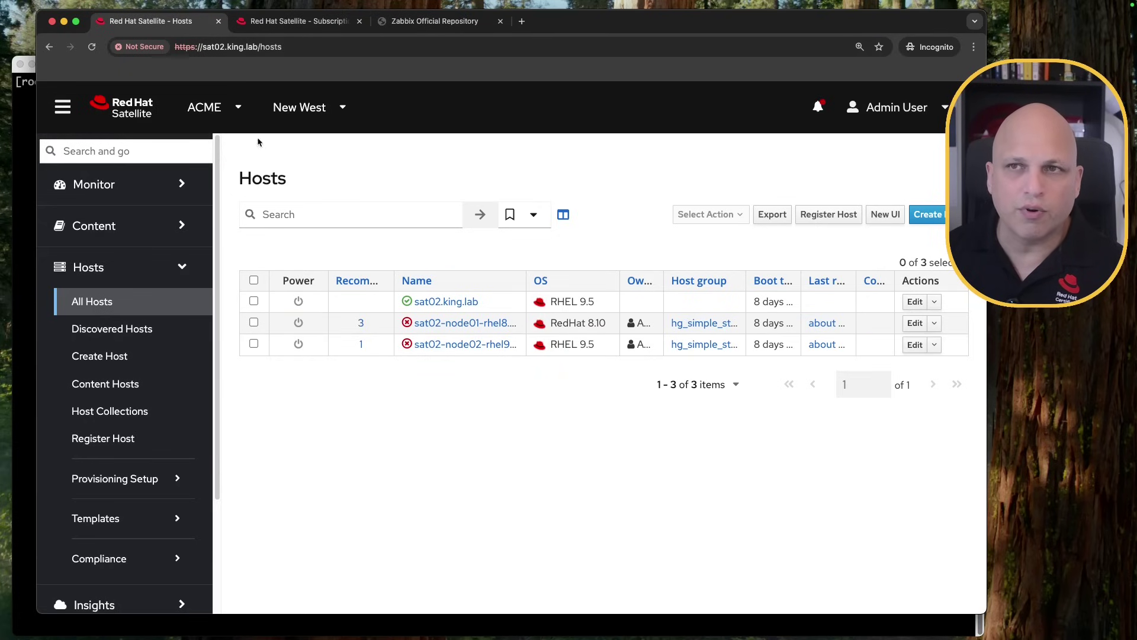
# Switch the organization to ACME-CA to check its hosts, and return to ACME.
pyautogui.click(208, 108)
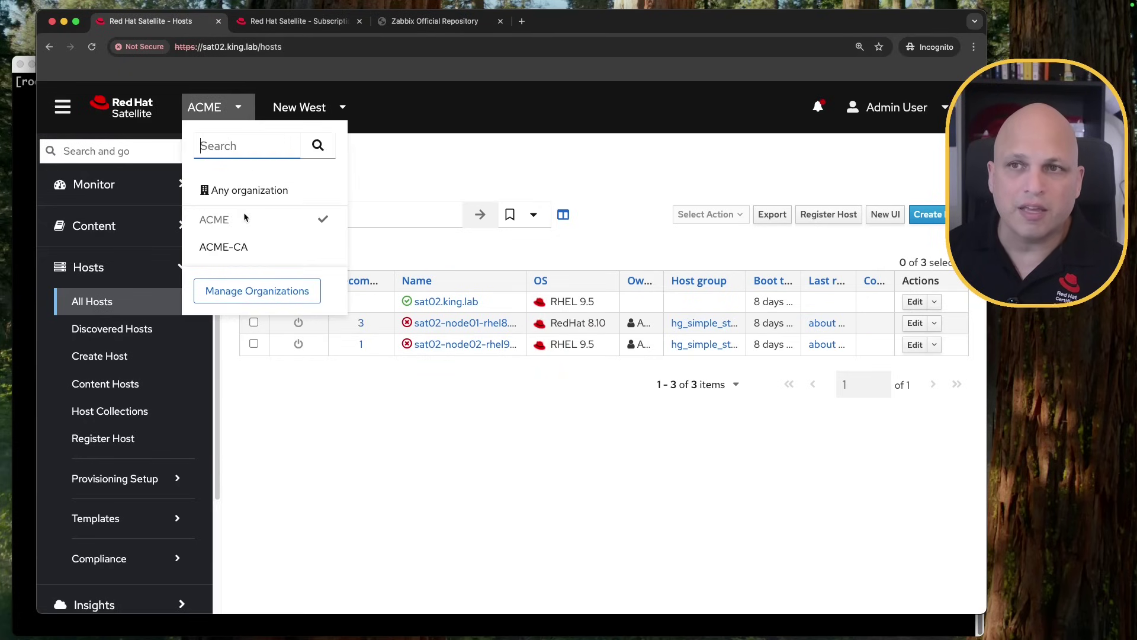
pyautogui.click(256, 248)
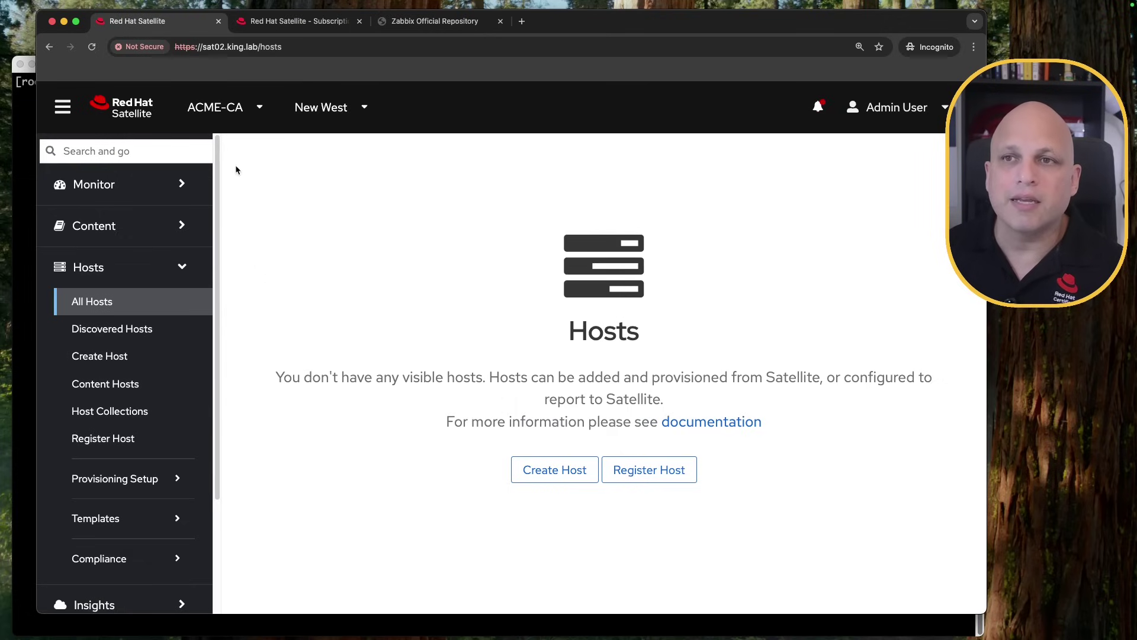
pyautogui.click(255, 111)
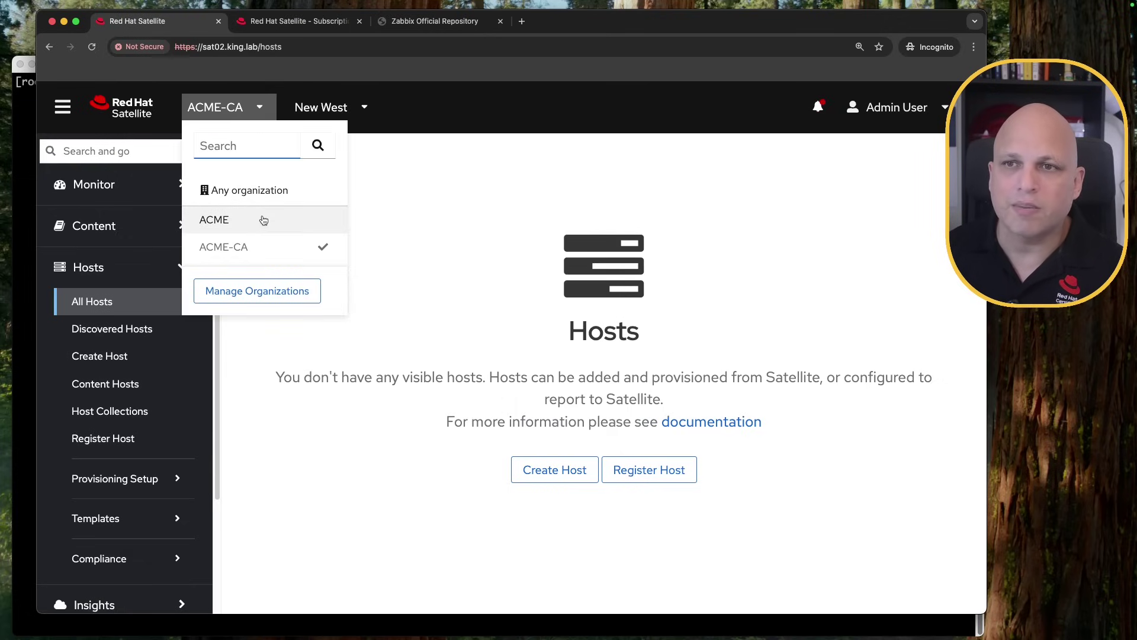
pyautogui.click(264, 218)
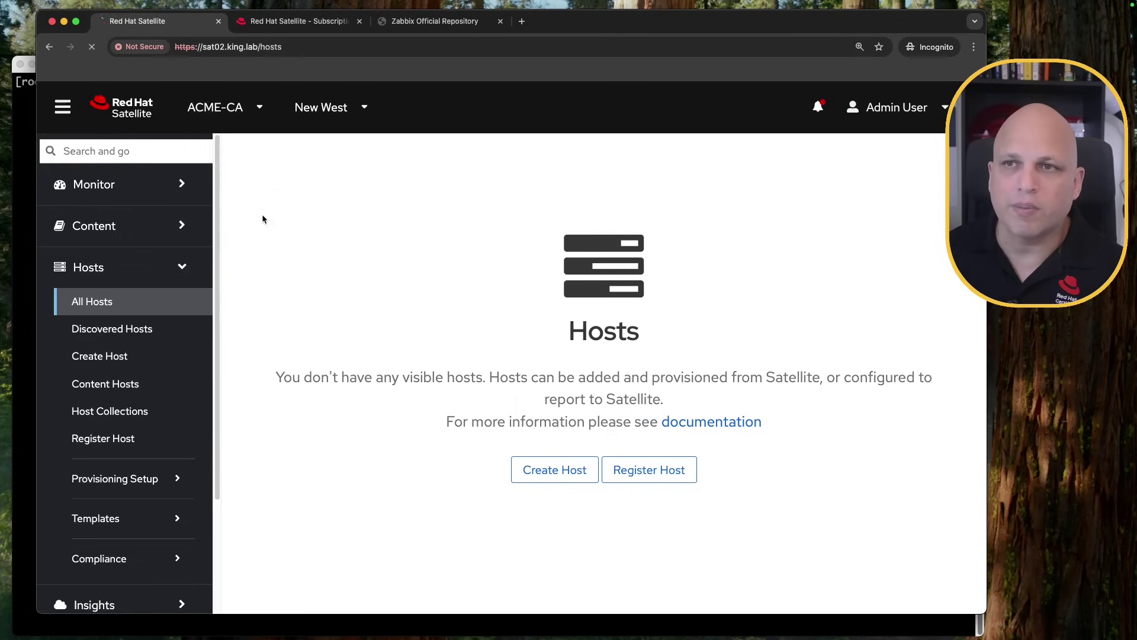
# Open the administration list of locations.
pyautogui.click(337, 109)
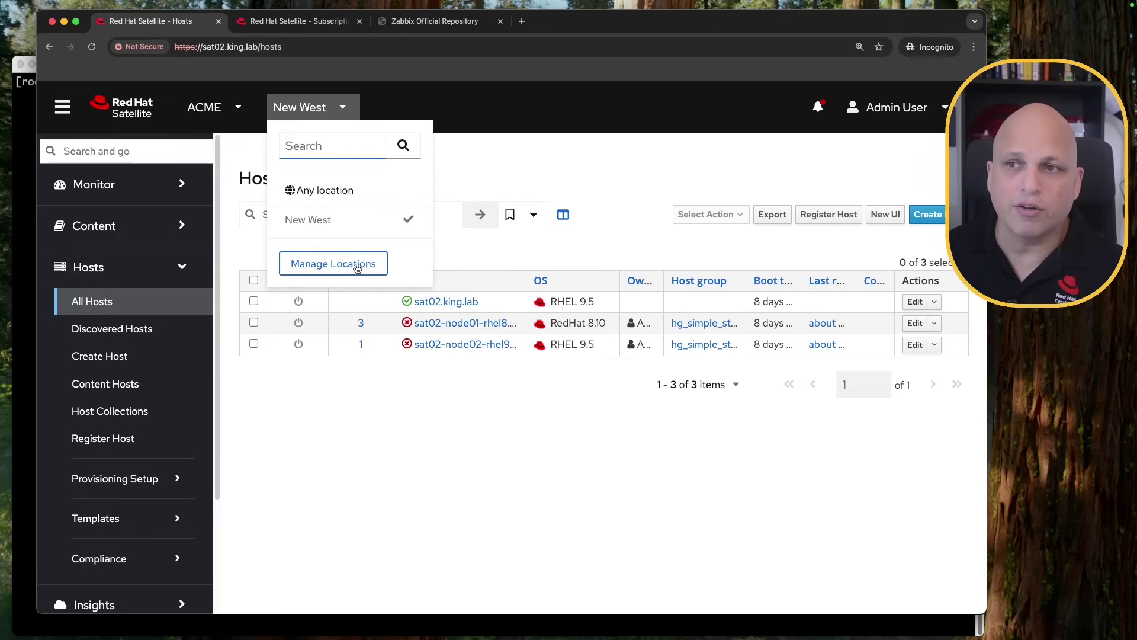
pyautogui.click(344, 290)
pyautogui.scroll(-5, 124, 503)
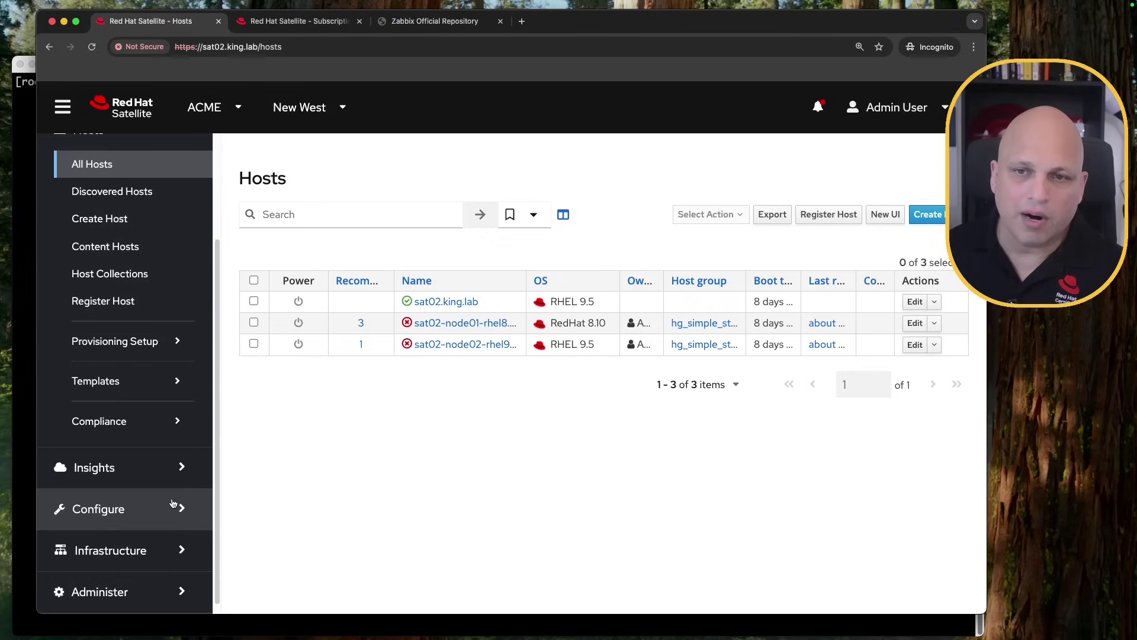
pyautogui.click(136, 582)
pyautogui.scroll(-5, 130, 385)
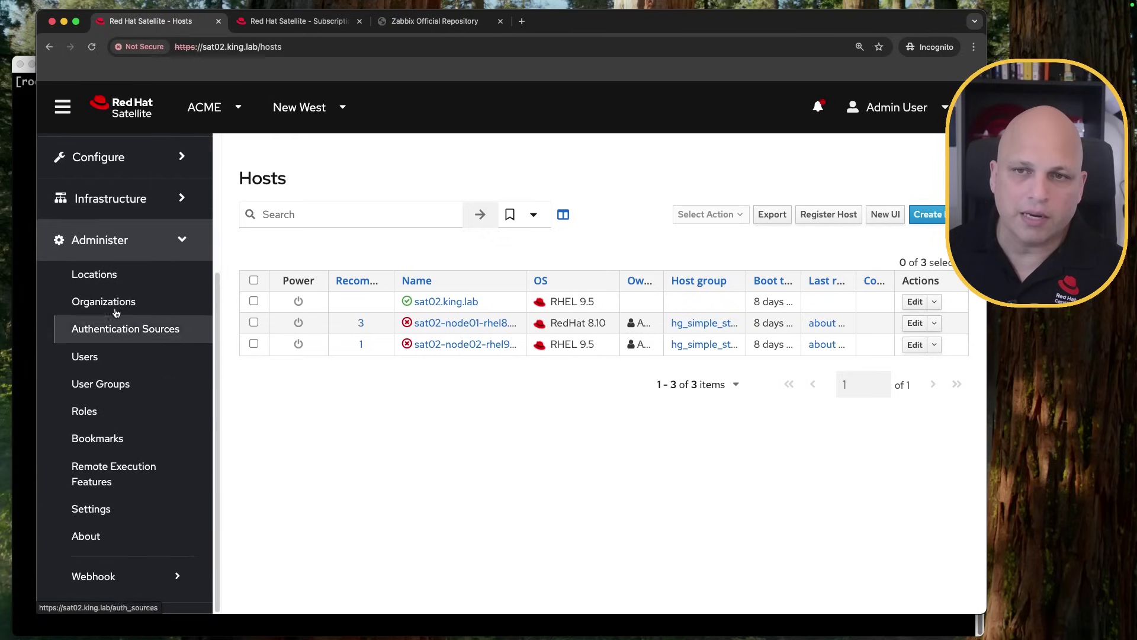
pyautogui.click(112, 275)
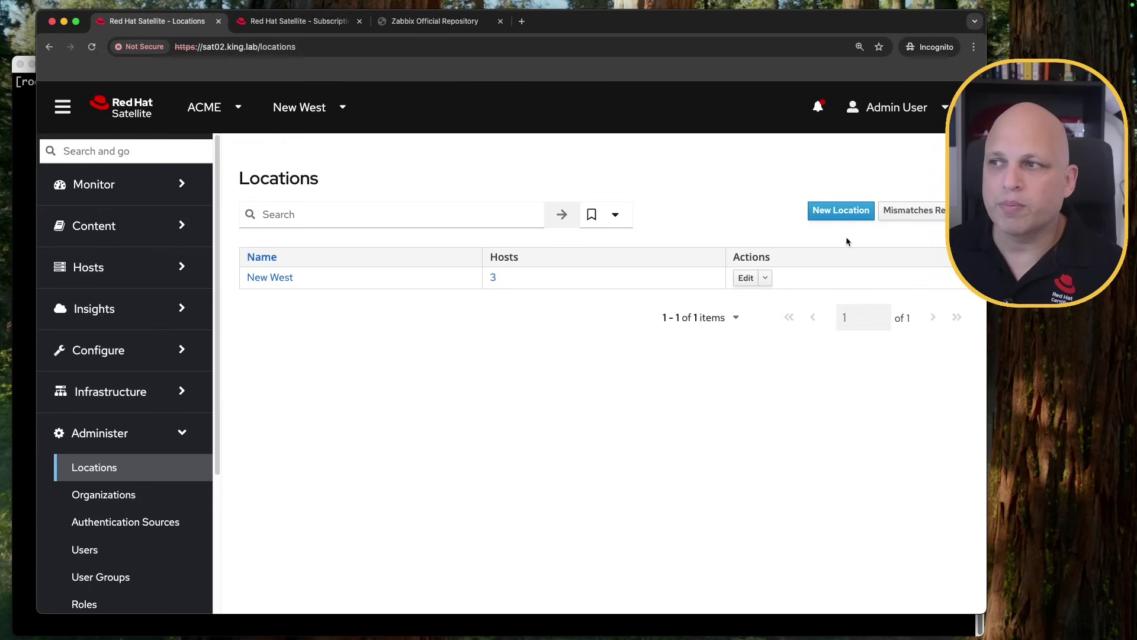
# Create a new location named Burnaby, leaving the parent and description empty.
pyautogui.click(853, 215)
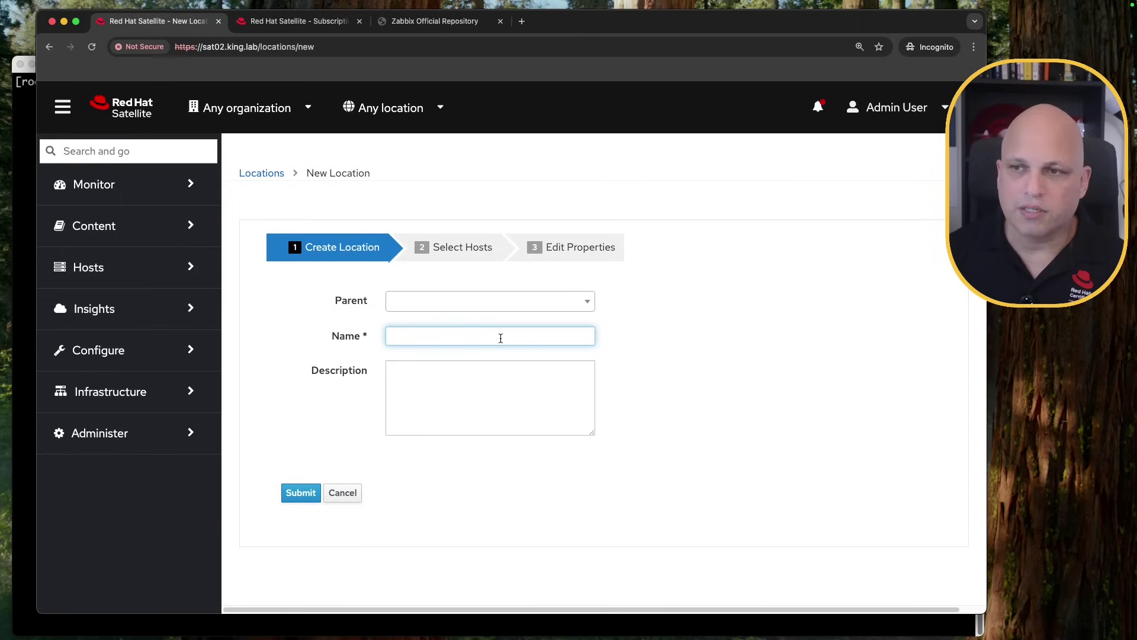
pyautogui.write('Bu')
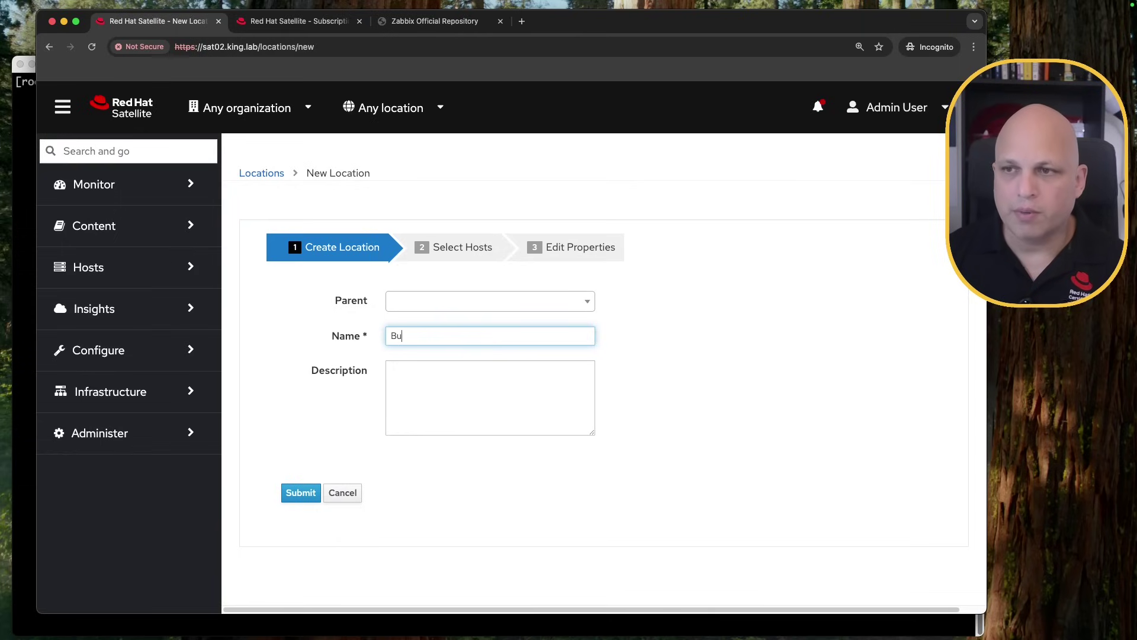
pyautogui.write('rnaby')
pyautogui.click(585, 300)
pyautogui.click(585, 300)
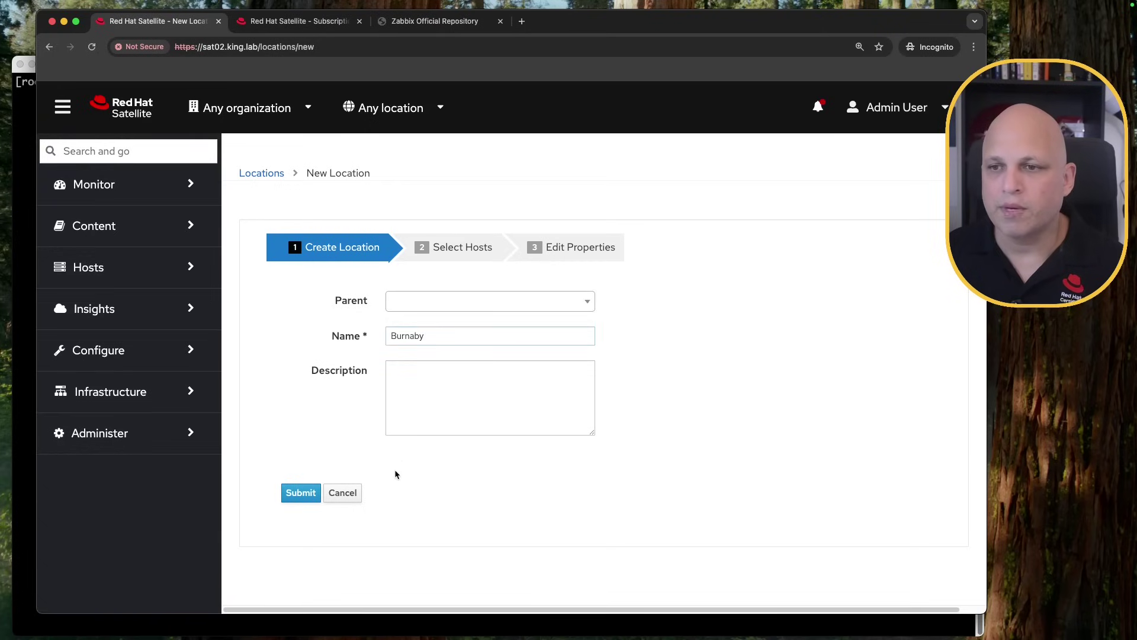
pyautogui.click(301, 495)
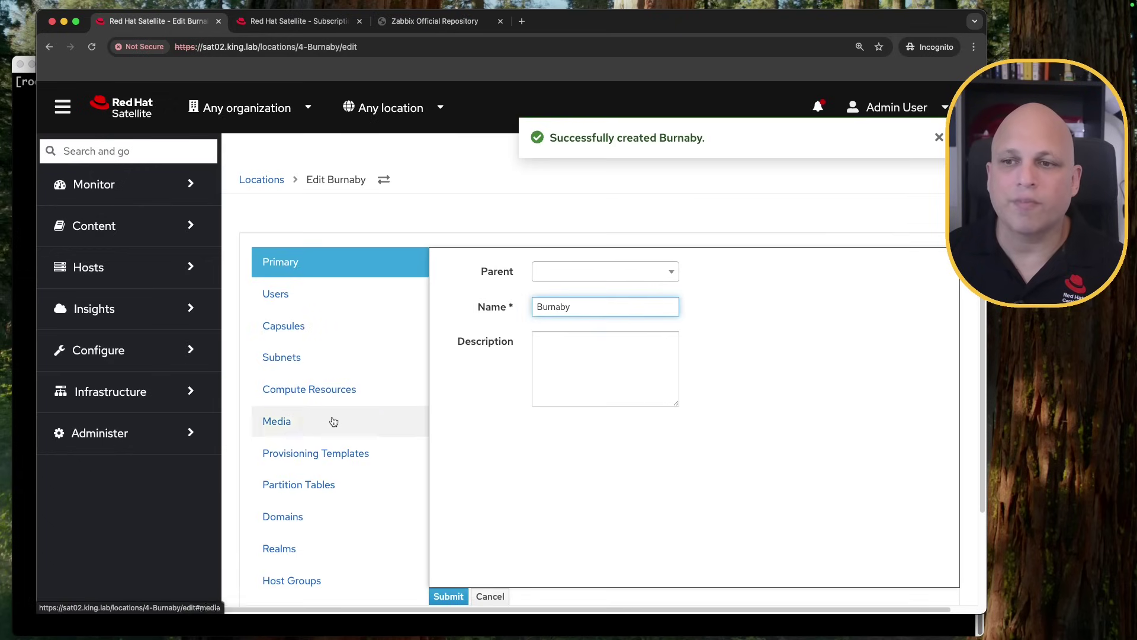
# Open the list of all hosts for the ACME organization in the New West location.
pyautogui.scroll(-2, 343, 482)
pyautogui.scroll(2, 337, 482)
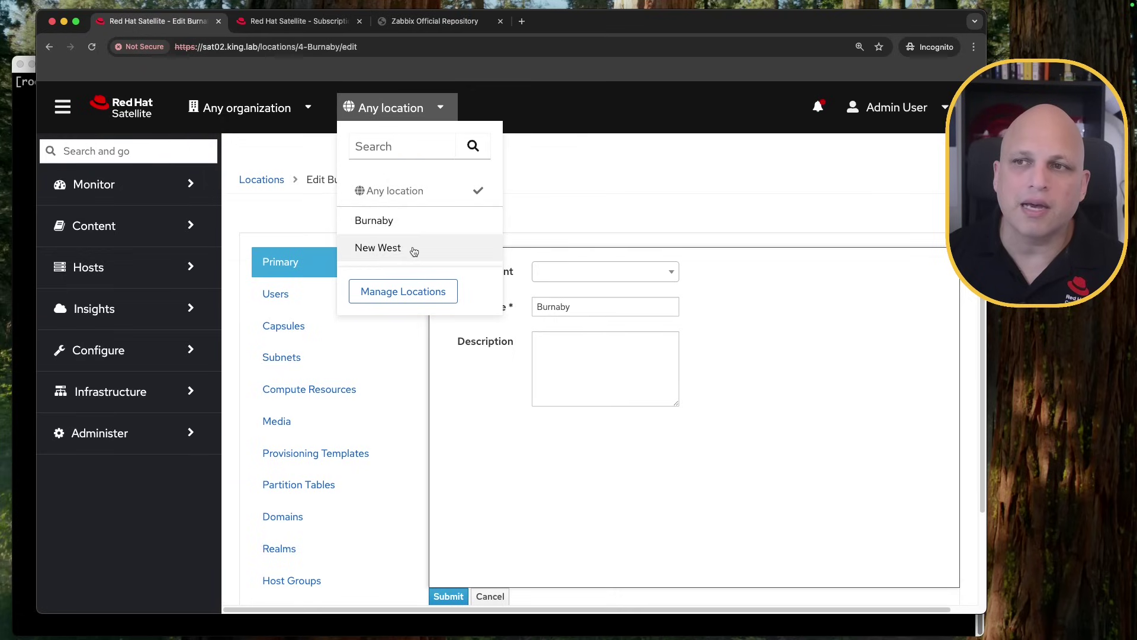
pyautogui.click(142, 282)
pyautogui.click(123, 303)
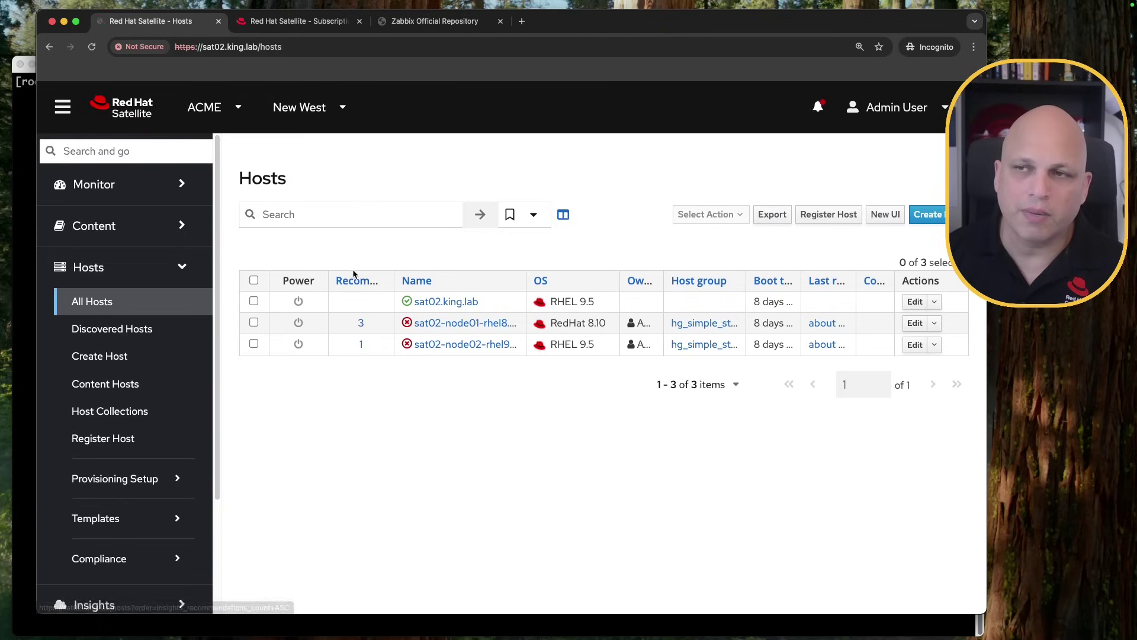
# Switch the location to Burnaby to check its hosts, and return to New West.
pyautogui.click(304, 107)
pyautogui.click(335, 229)
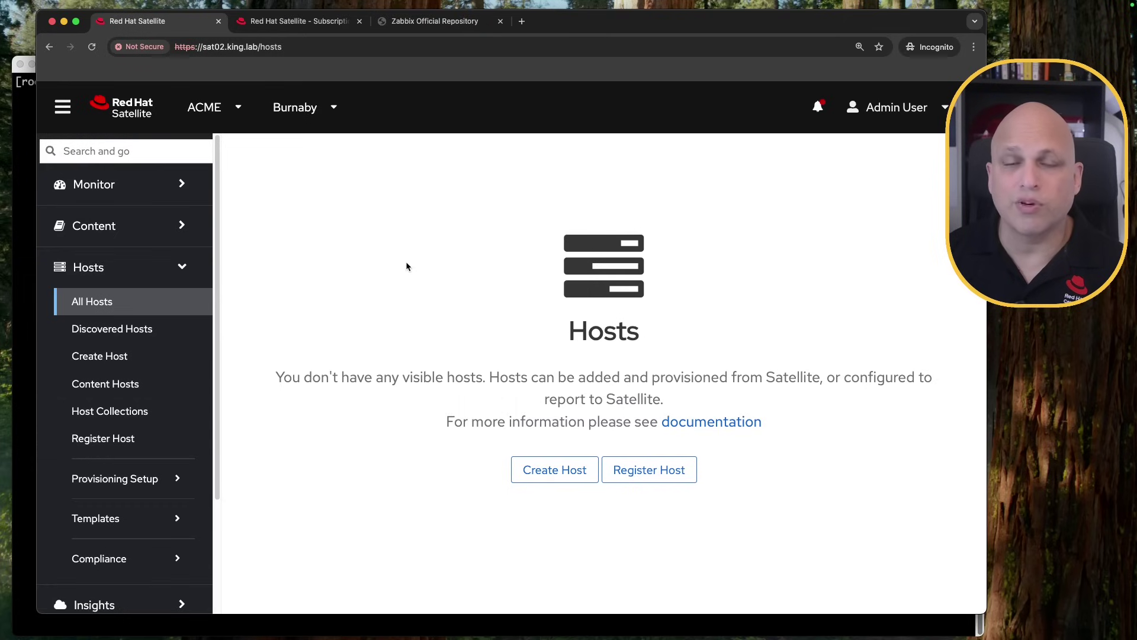
pyautogui.click(314, 109)
pyautogui.click(330, 240)
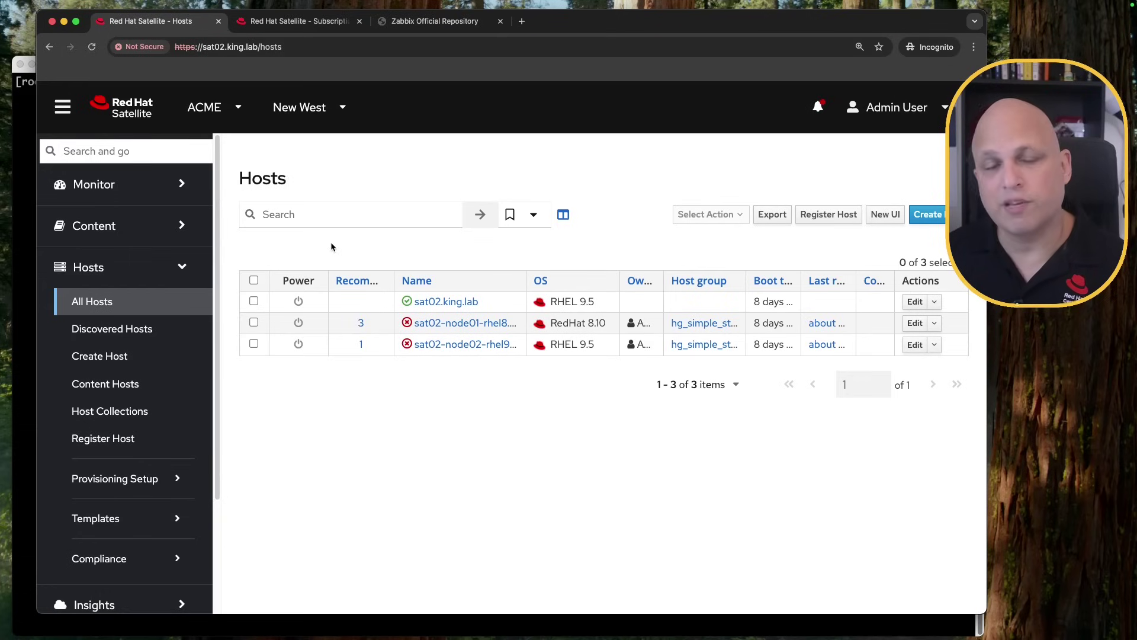
pyautogui.click(238, 112)
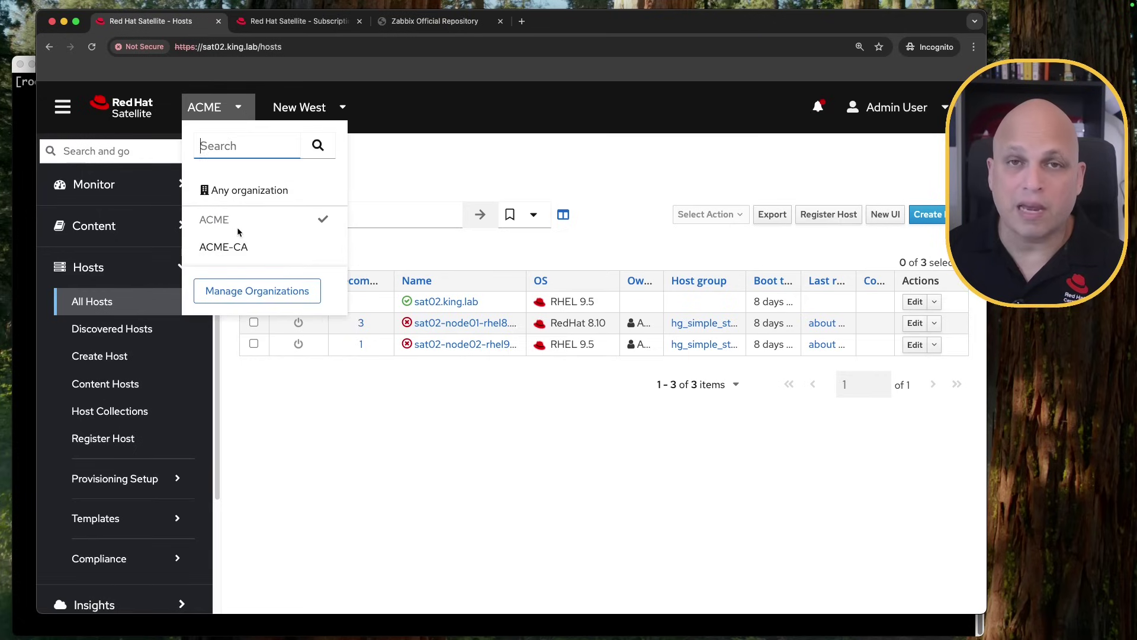
pyautogui.click(302, 107)
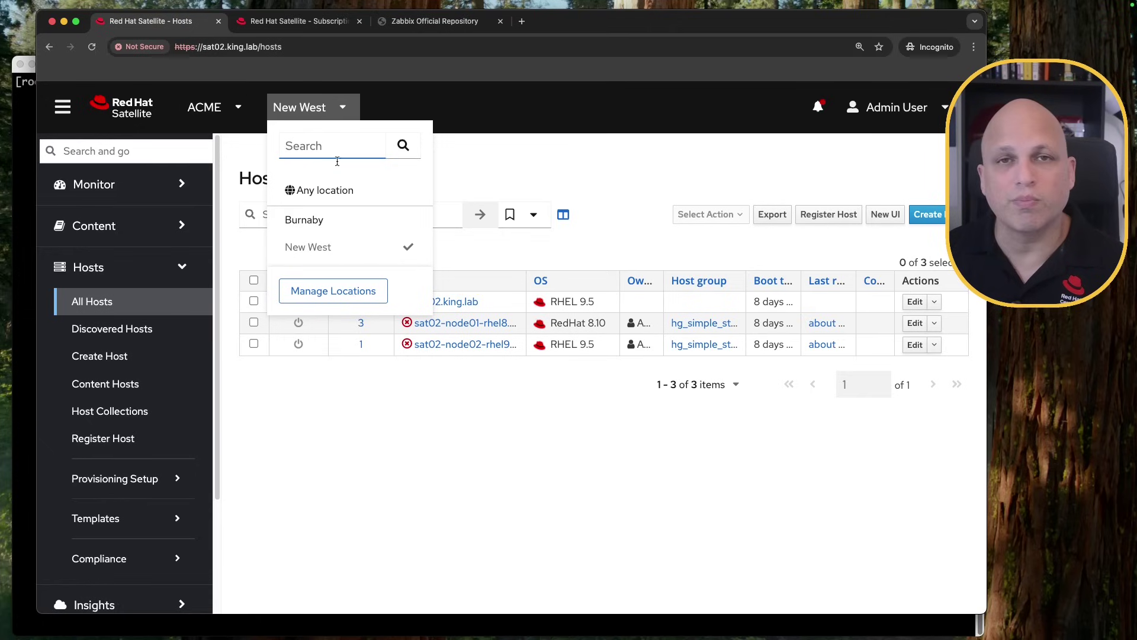
pyautogui.click(541, 158)
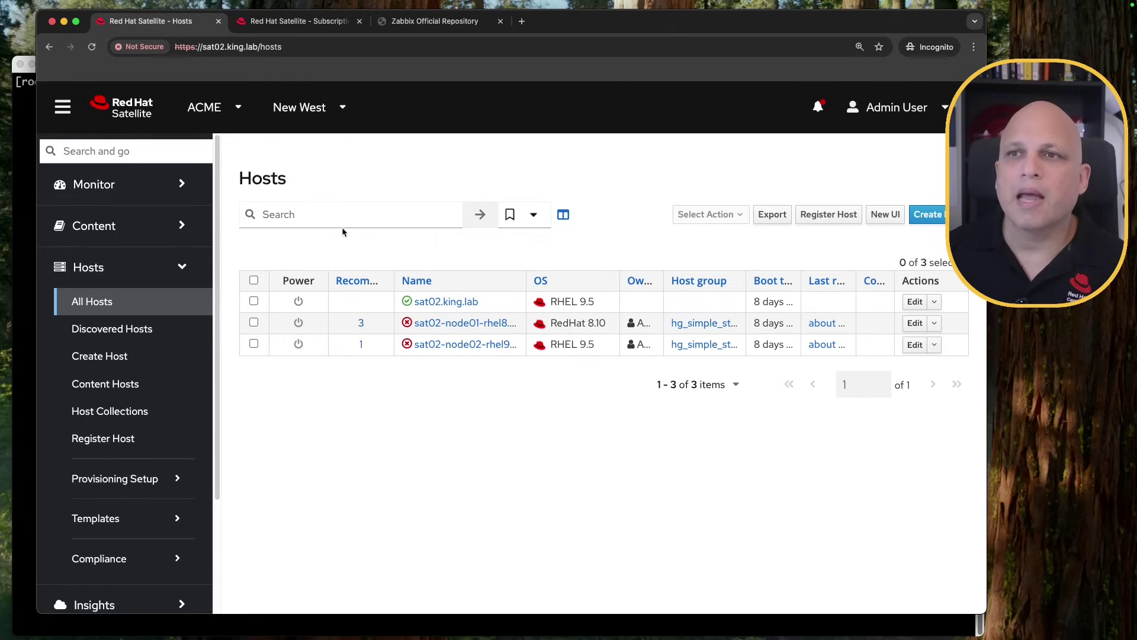
pyautogui.click(342, 110)
pyautogui.click(341, 110)
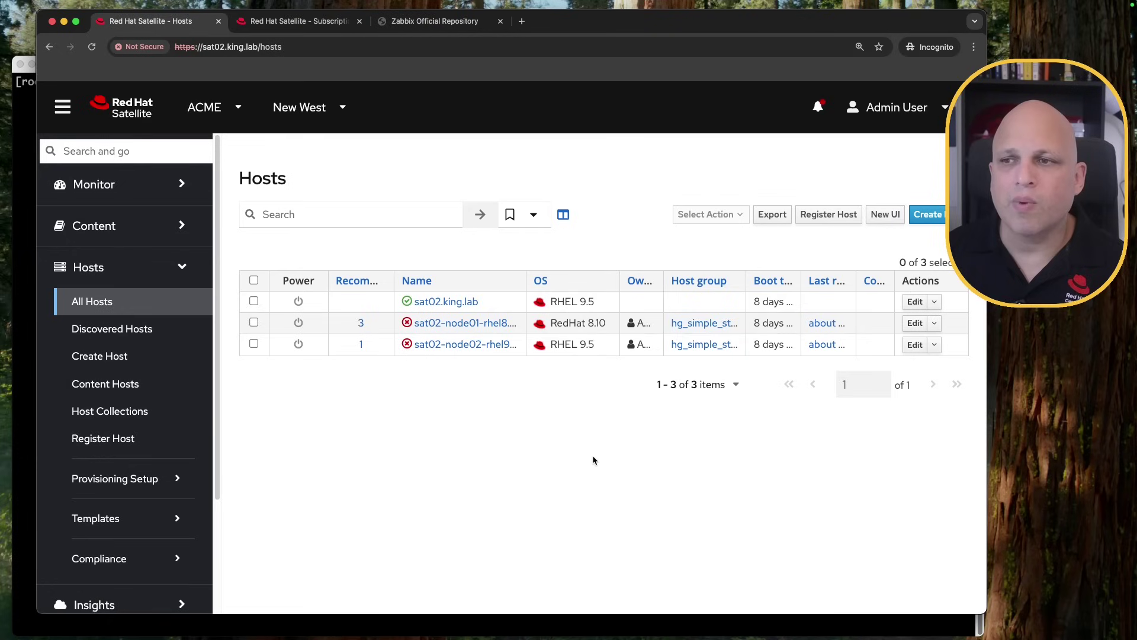
# Compare the host list of Burnaby with that of New West, ending on New West.
pyautogui.click(340, 110)
pyautogui.click(331, 221)
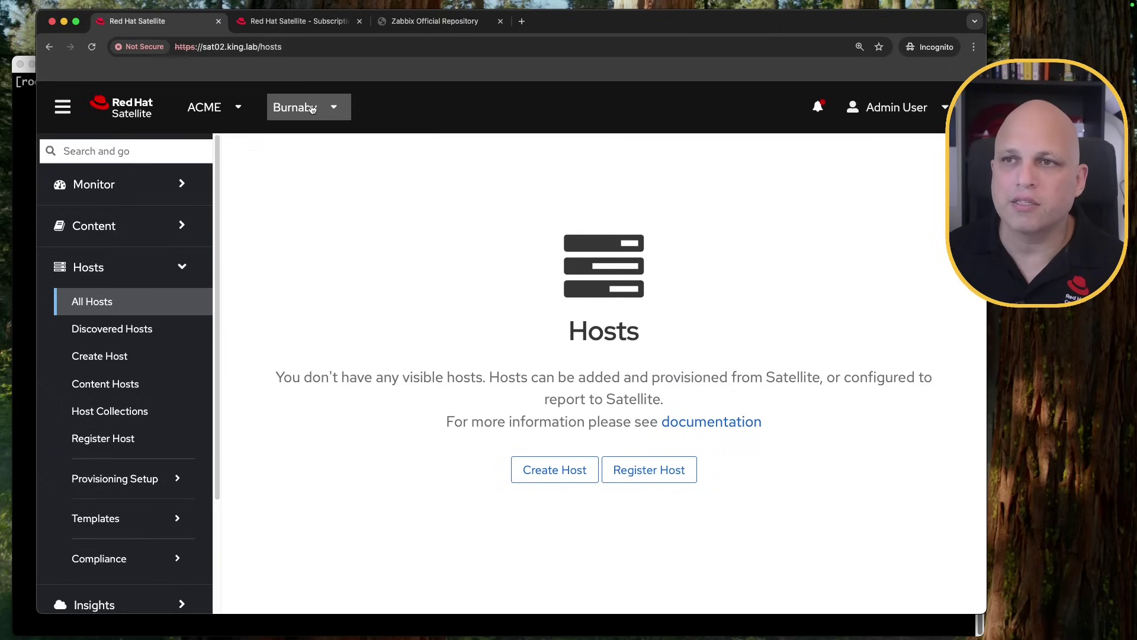
pyautogui.click(312, 108)
pyautogui.click(324, 248)
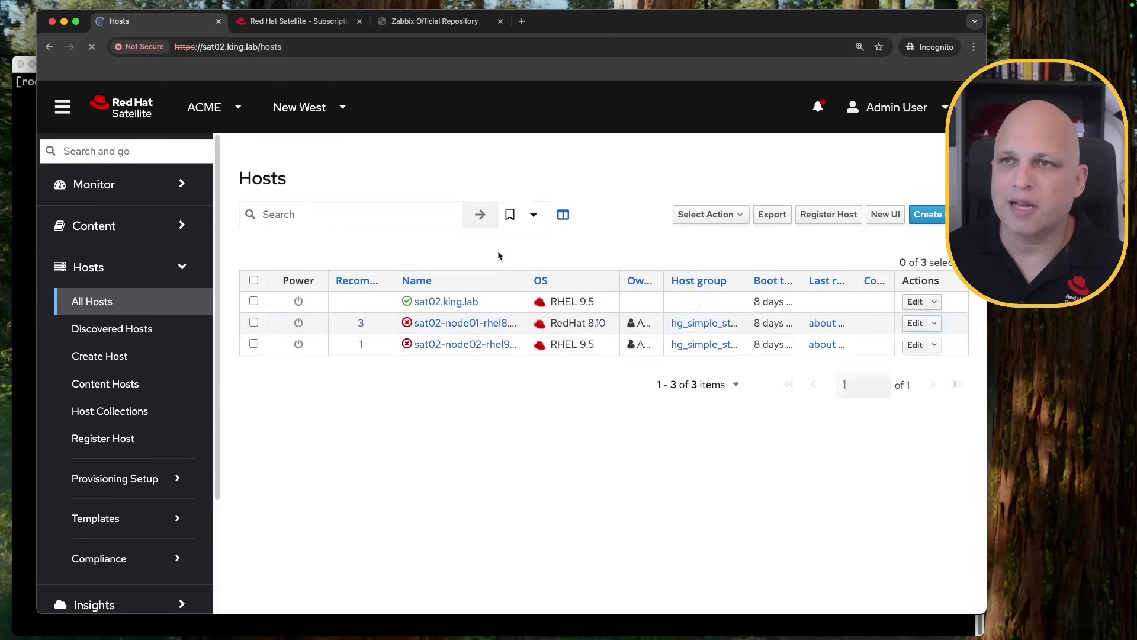
# Open the host sat02-node01-rhel8.king.lab for editing to check its assigned location, and return to the list of all hosts.
pyautogui.click(914, 324)
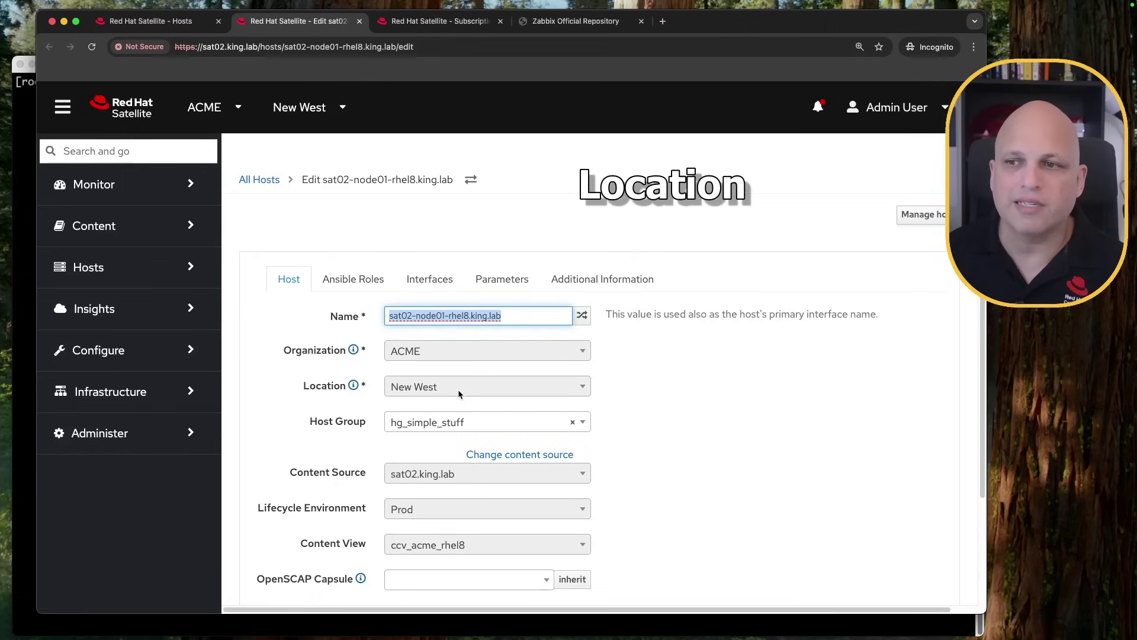
pyautogui.click(499, 158)
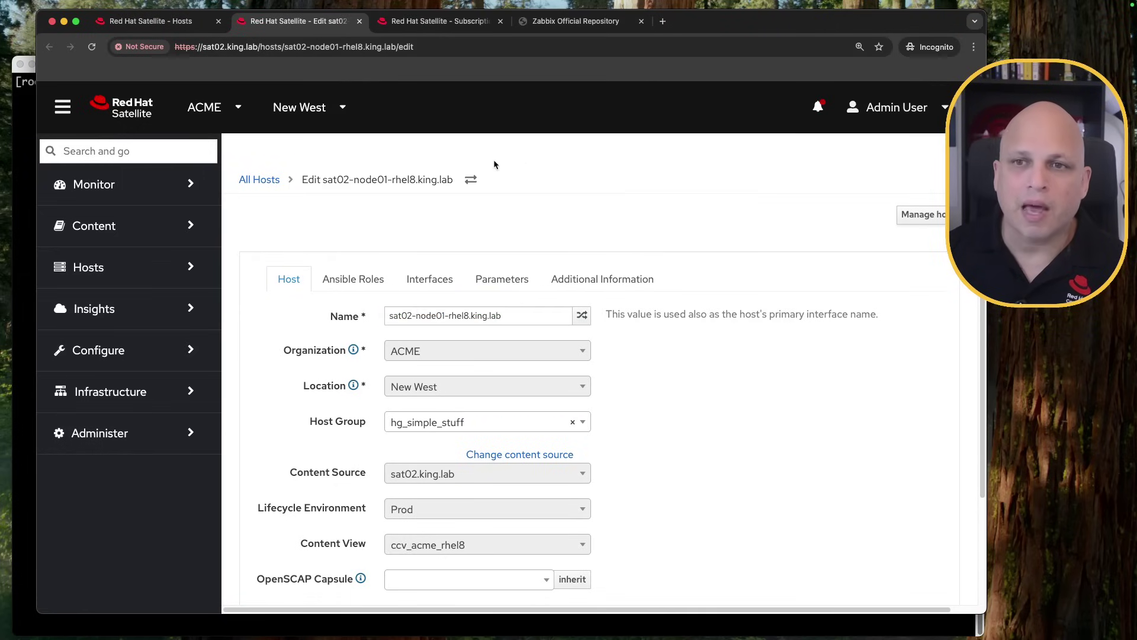
pyautogui.click(169, 270)
pyautogui.click(115, 301)
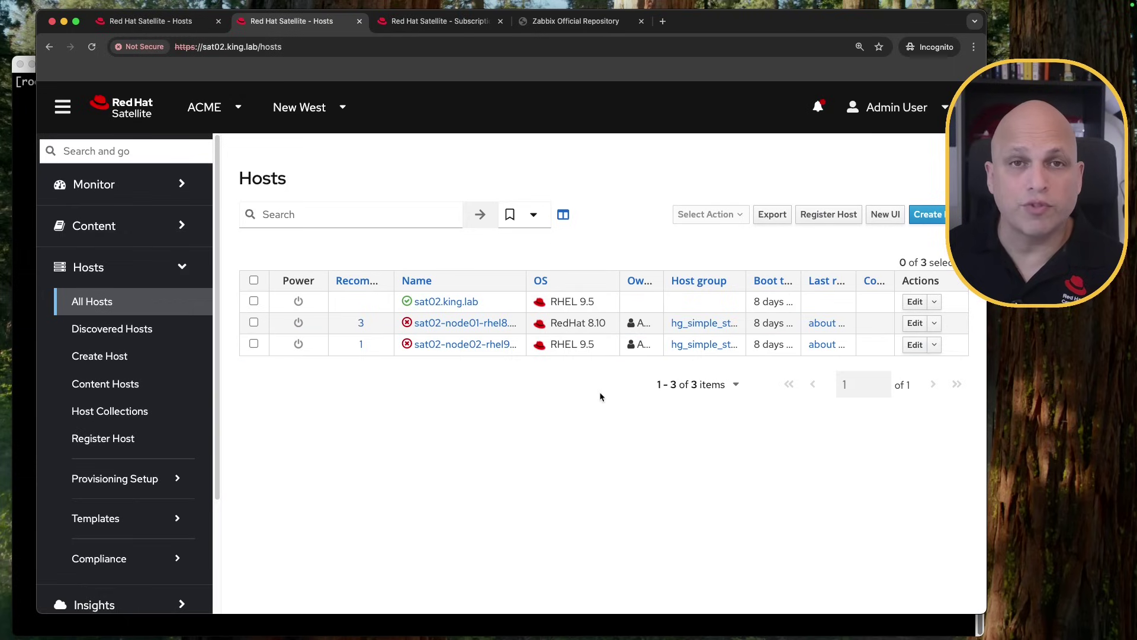
# Check which hosts belong to Burnaby before the reassignment, and switch the location back to New West.
pyautogui.click(339, 110)
pyautogui.click(347, 220)
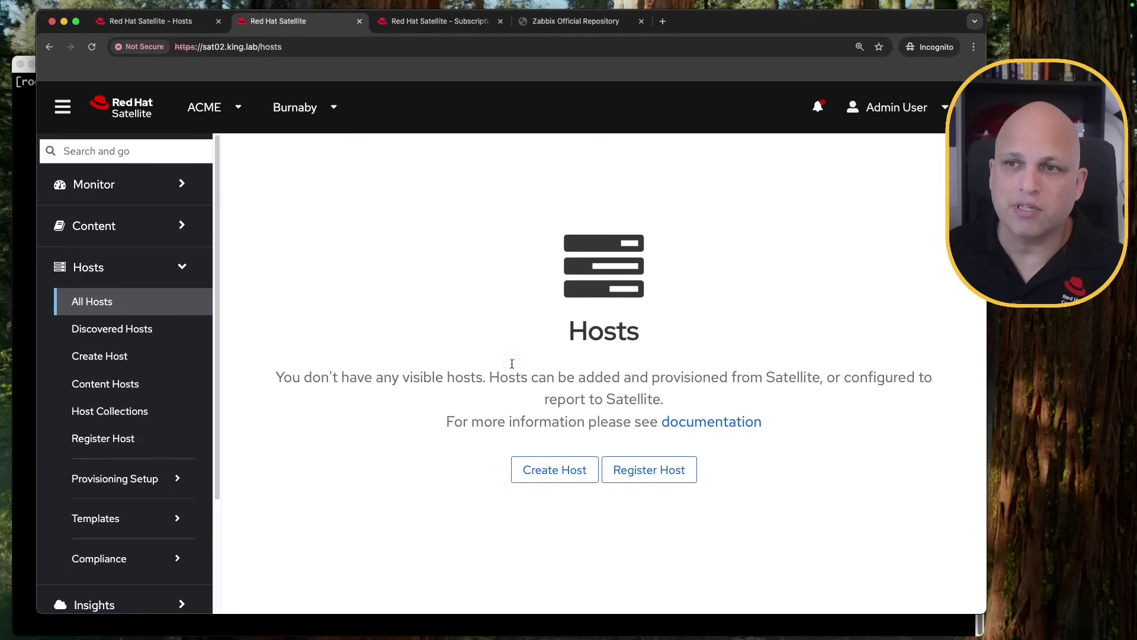
pyautogui.click(327, 113)
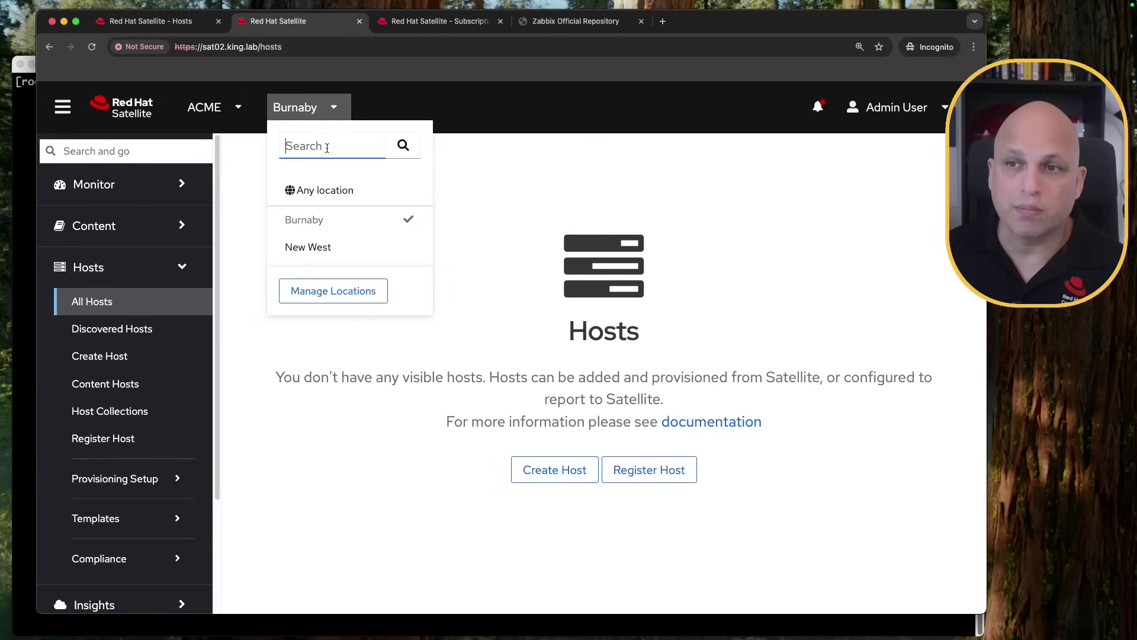
pyautogui.click(313, 247)
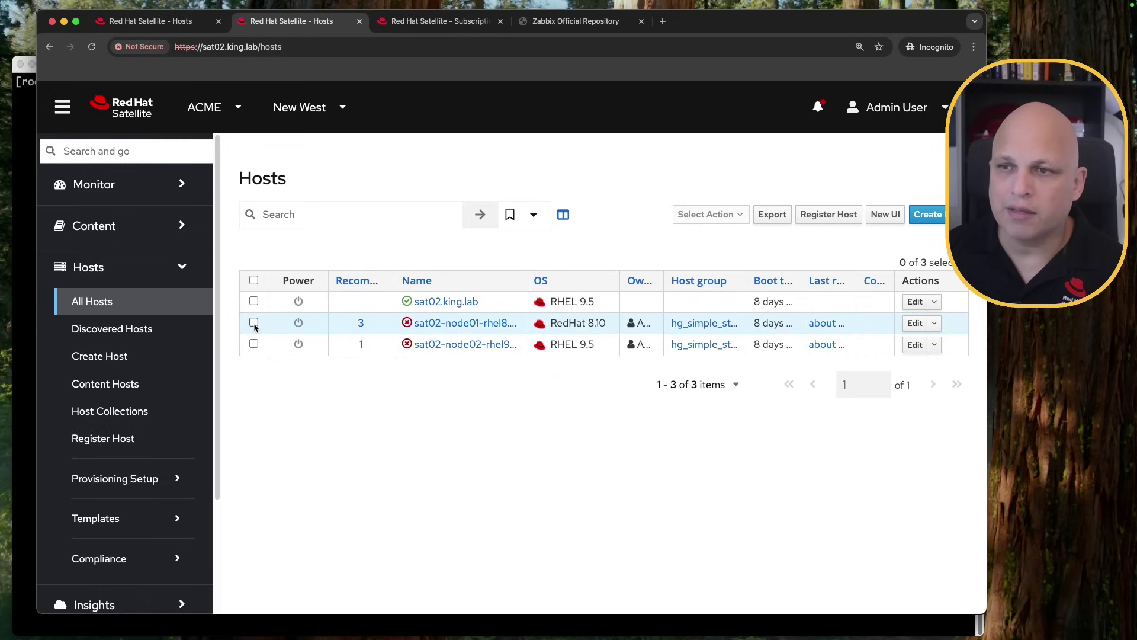
# Assign the host sat02-node01-rhel8.king.lab to the location Burnaby with Fix Location on Mismatch.
pyautogui.click(254, 323)
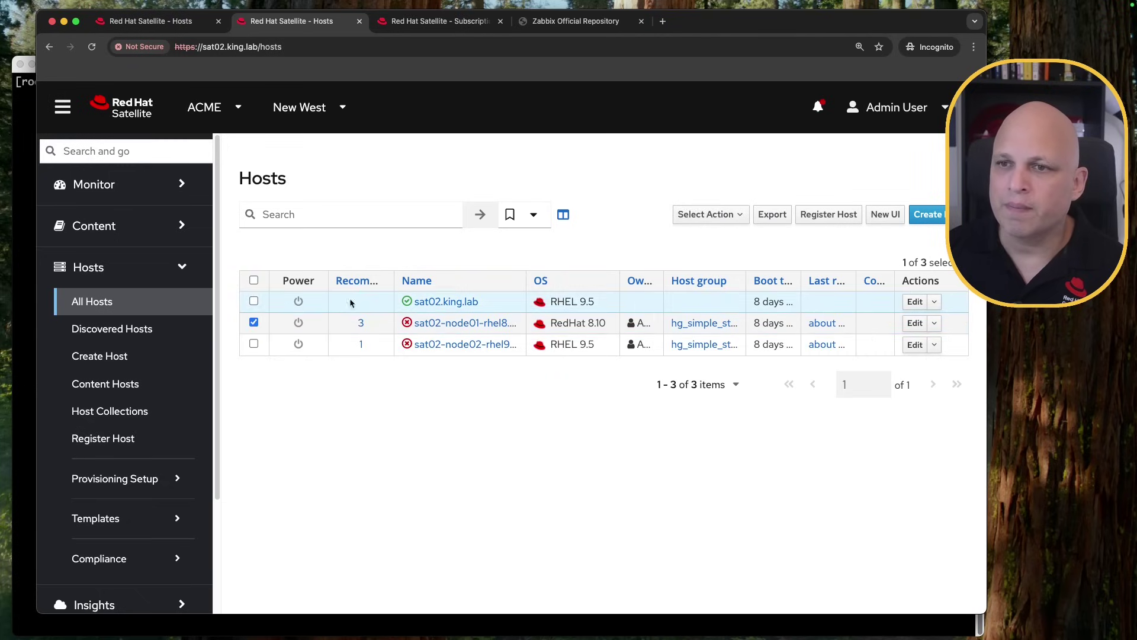
pyautogui.click(741, 218)
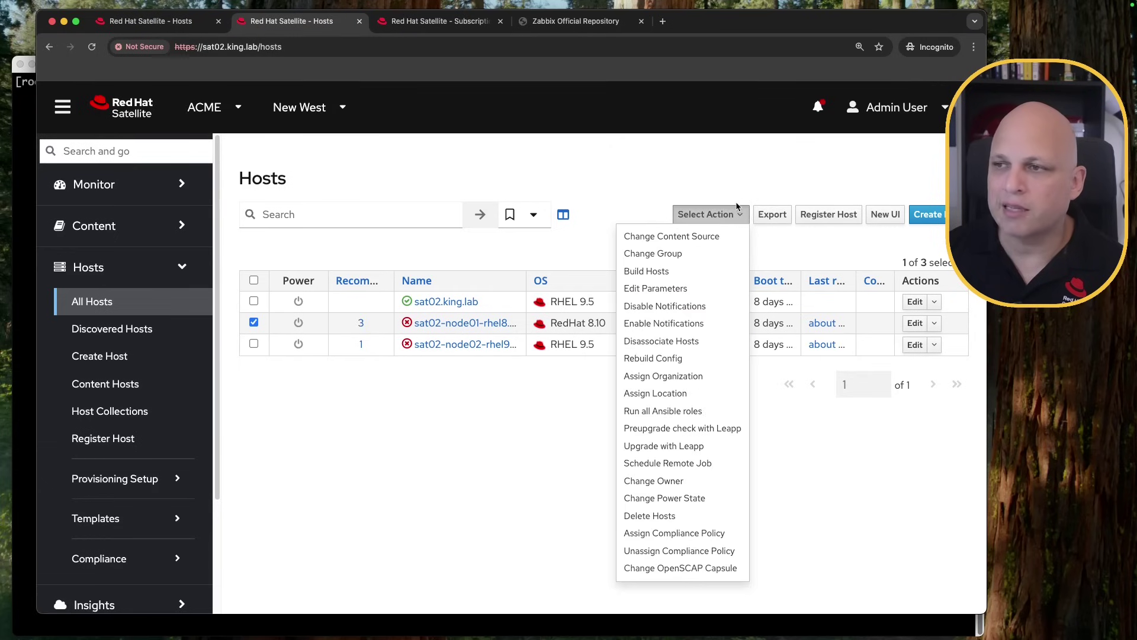
pyautogui.click(695, 393)
pyautogui.moveTo(644, 246); pyautogui.dragTo(587, 238)
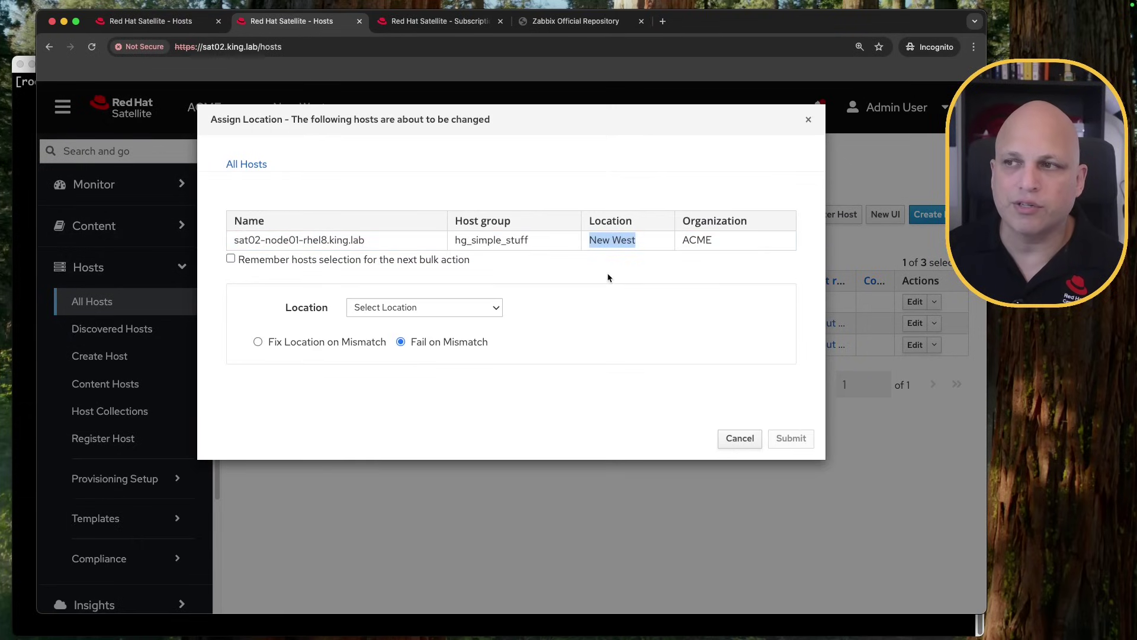
pyautogui.click(476, 308)
pyautogui.click(410, 326)
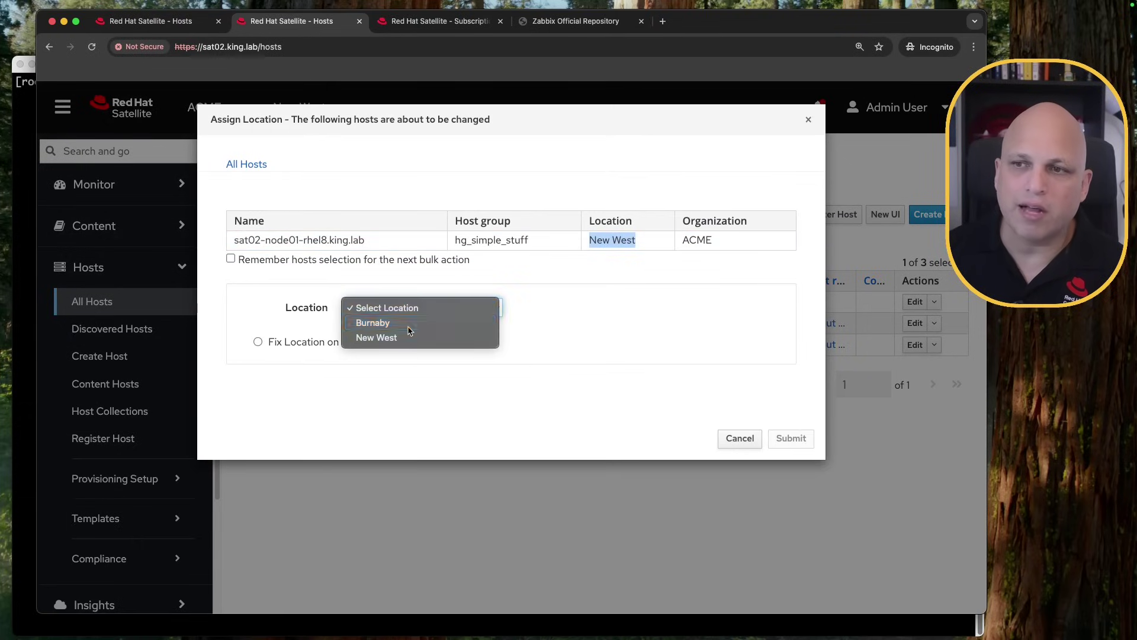
pyautogui.click(258, 342)
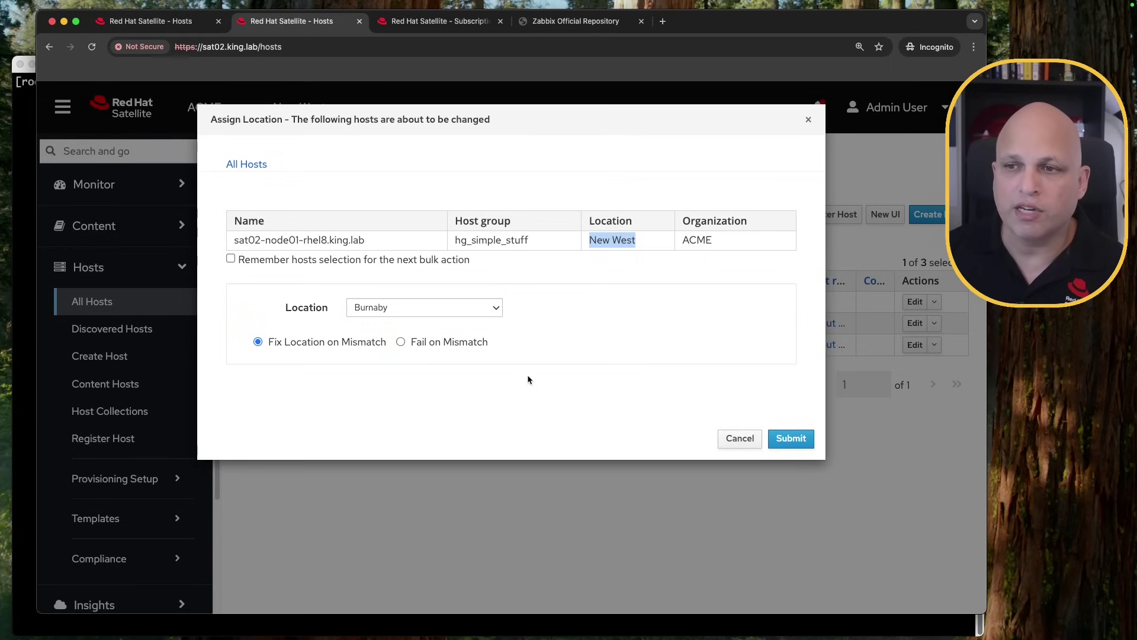
pyautogui.click(809, 441)
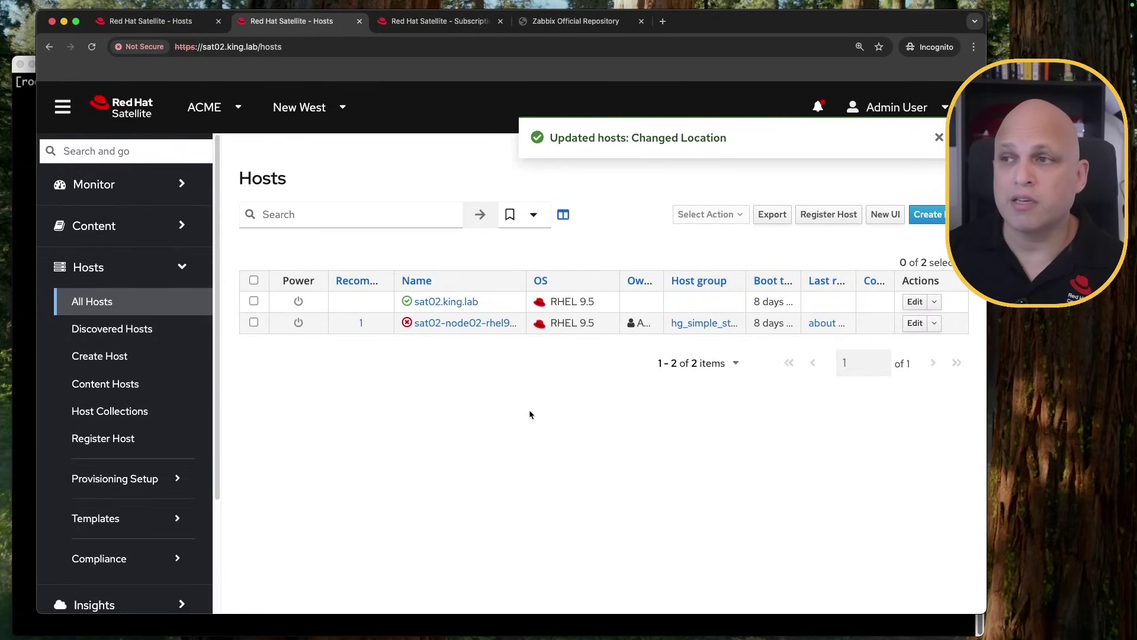
pyautogui.moveTo(631, 138); pyautogui.dragTo(733, 145)
pyautogui.click(620, 186)
# Check the Burnaby hosts for the ACME organization, and switch the organization to ACME-CA to check its hosts.
pyautogui.click(332, 109)
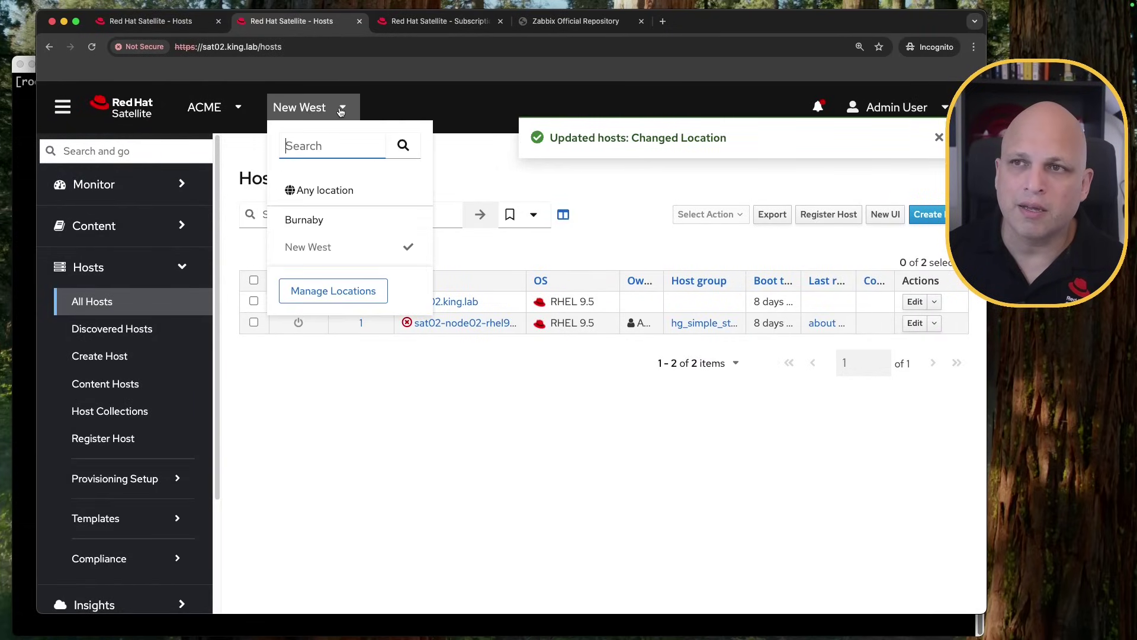
pyautogui.click(343, 225)
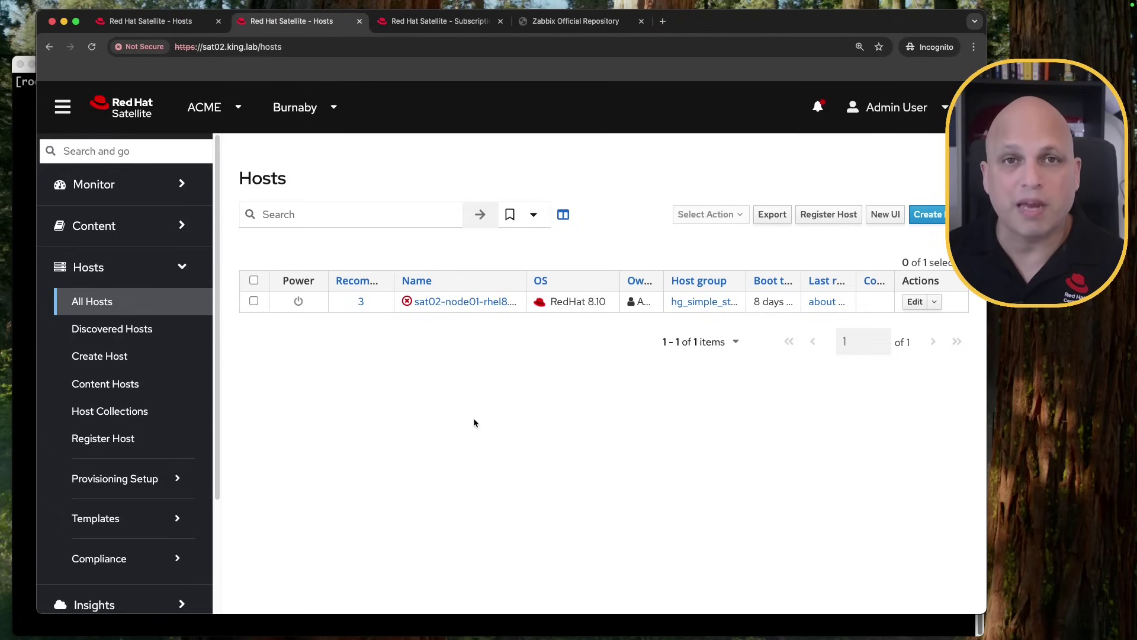
pyautogui.click(231, 112)
pyautogui.click(252, 246)
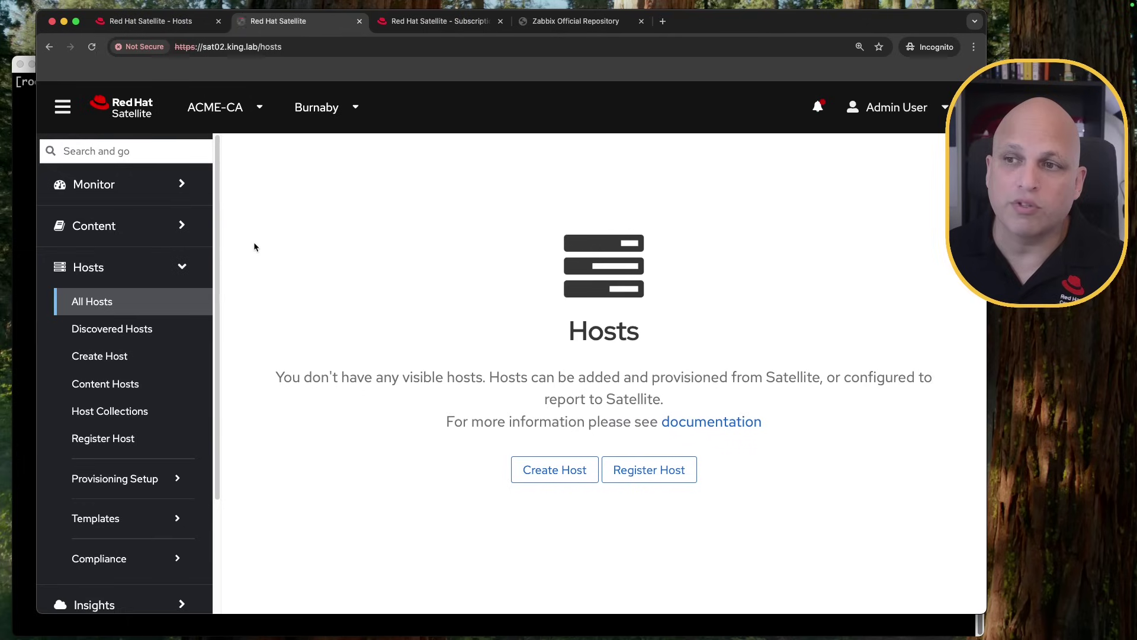
# View the Red Hat repositories and the subscriptions of the ACME-CA organization.
pyautogui.click(160, 232)
pyautogui.click(142, 294)
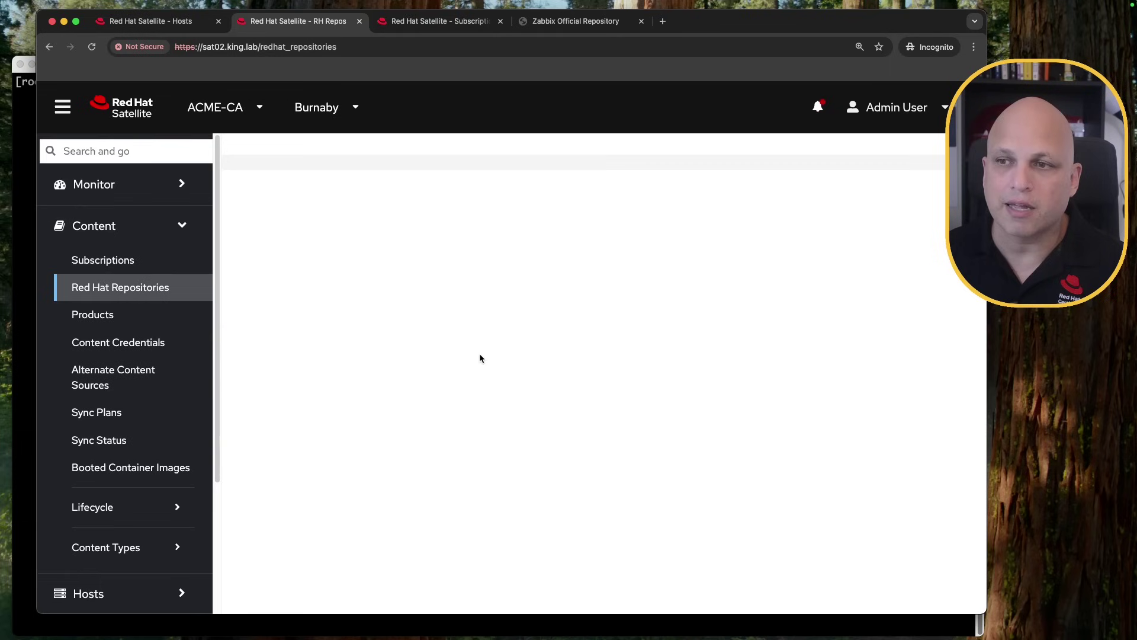
pyautogui.click(134, 261)
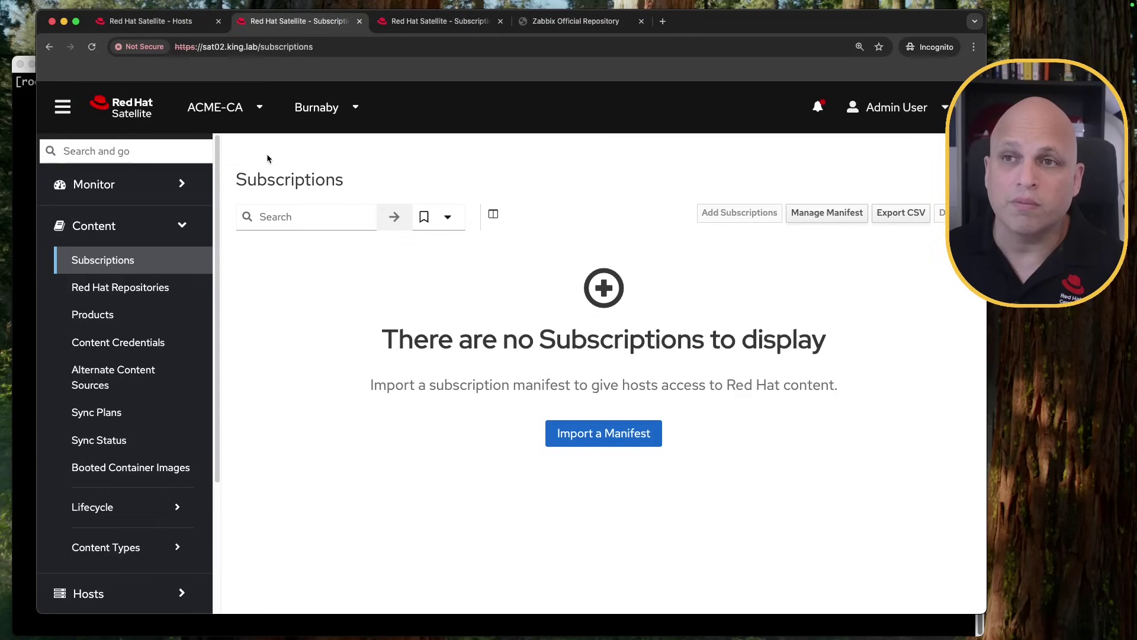
# Open the management list of organizations.
pyautogui.click(260, 110)
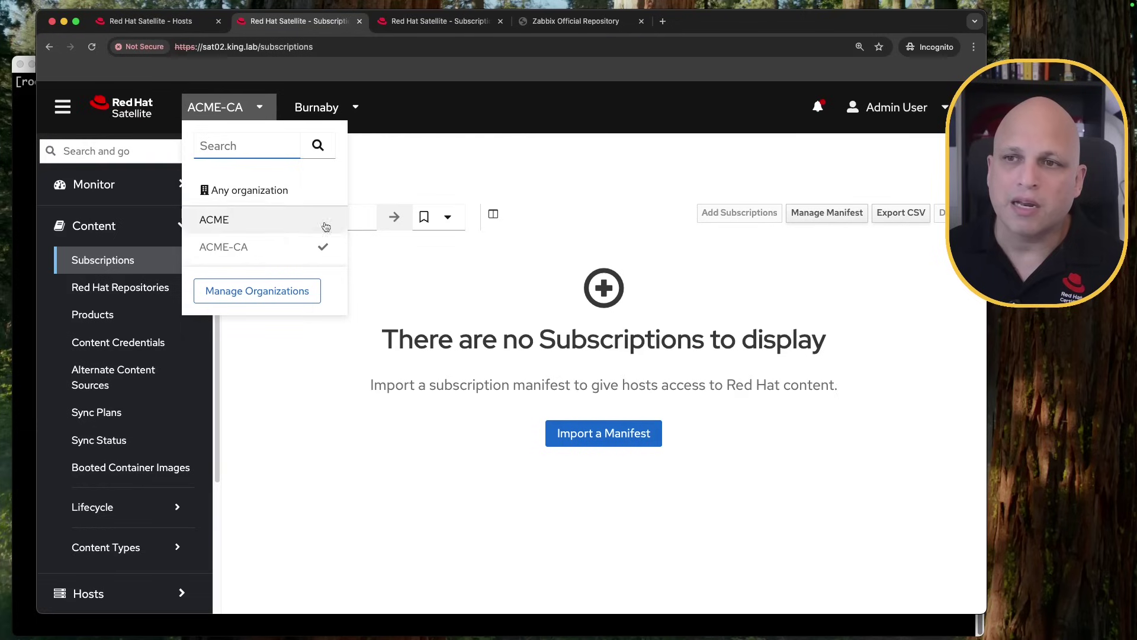
pyautogui.click(288, 295)
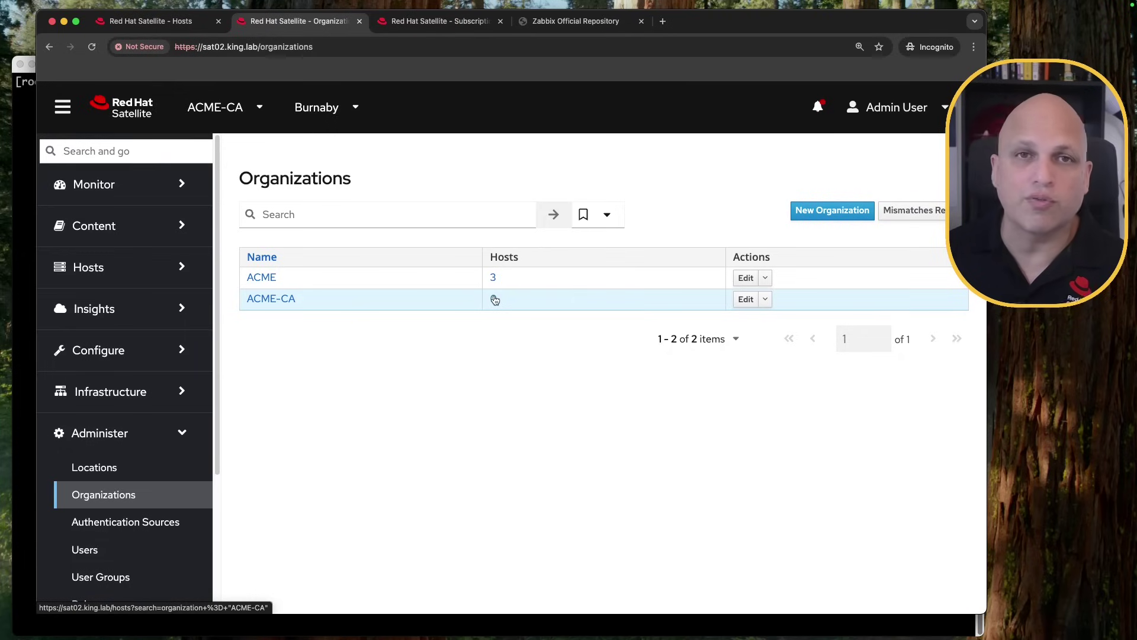
# Try to delete the organization ACME-CA while it is still the current organization.
pyautogui.click(767, 301)
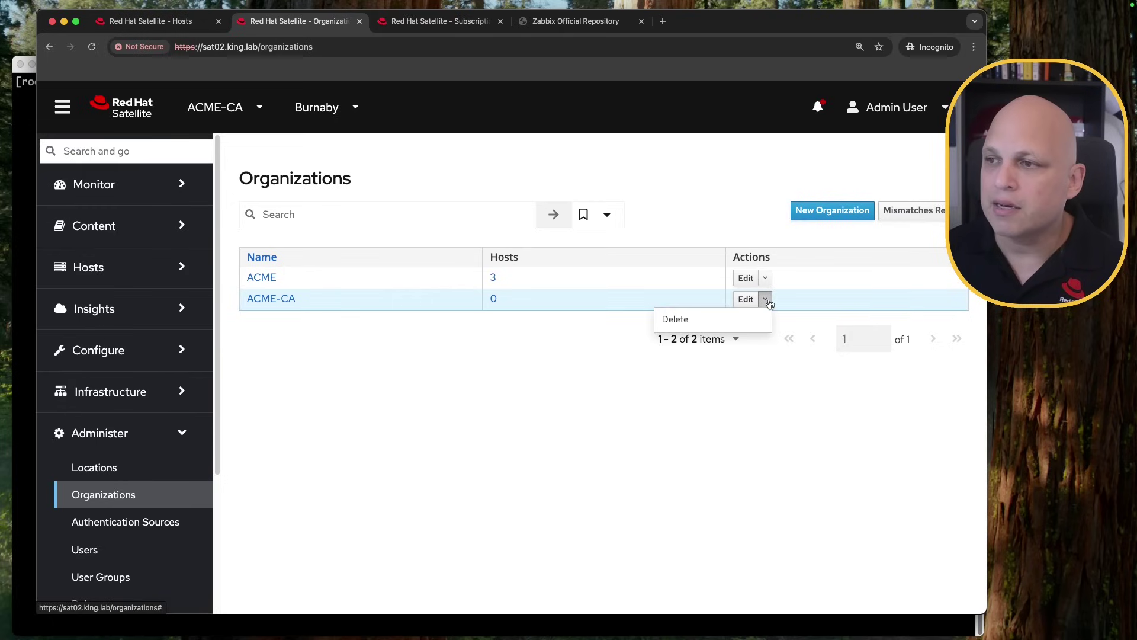
pyautogui.click(717, 321)
pyautogui.click(430, 416)
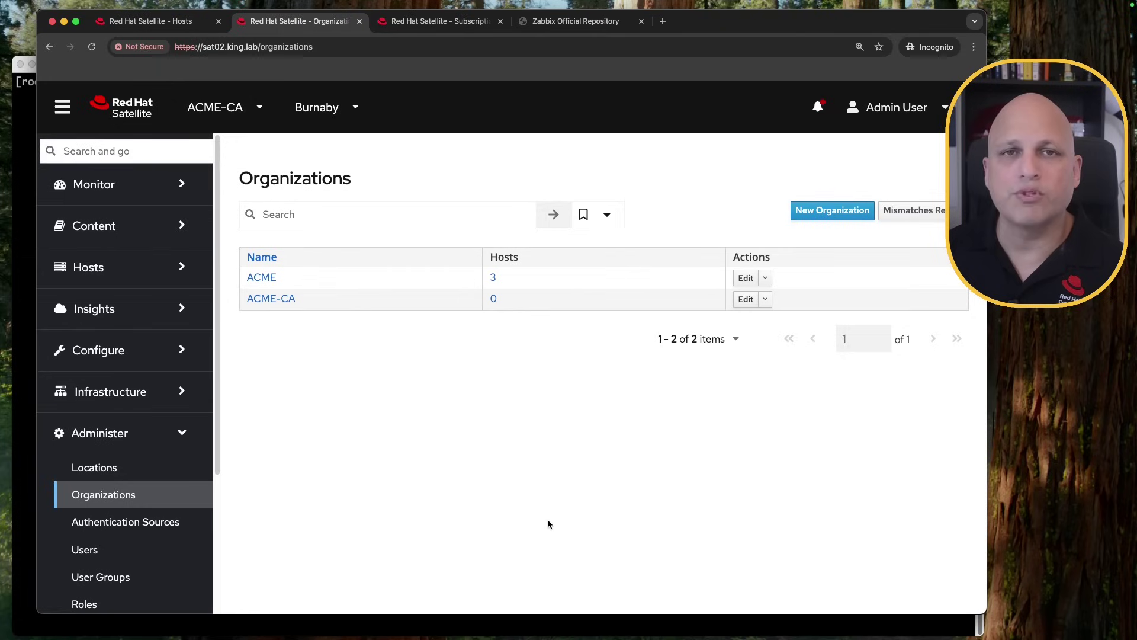
pyautogui.click(765, 299)
pyautogui.click(735, 322)
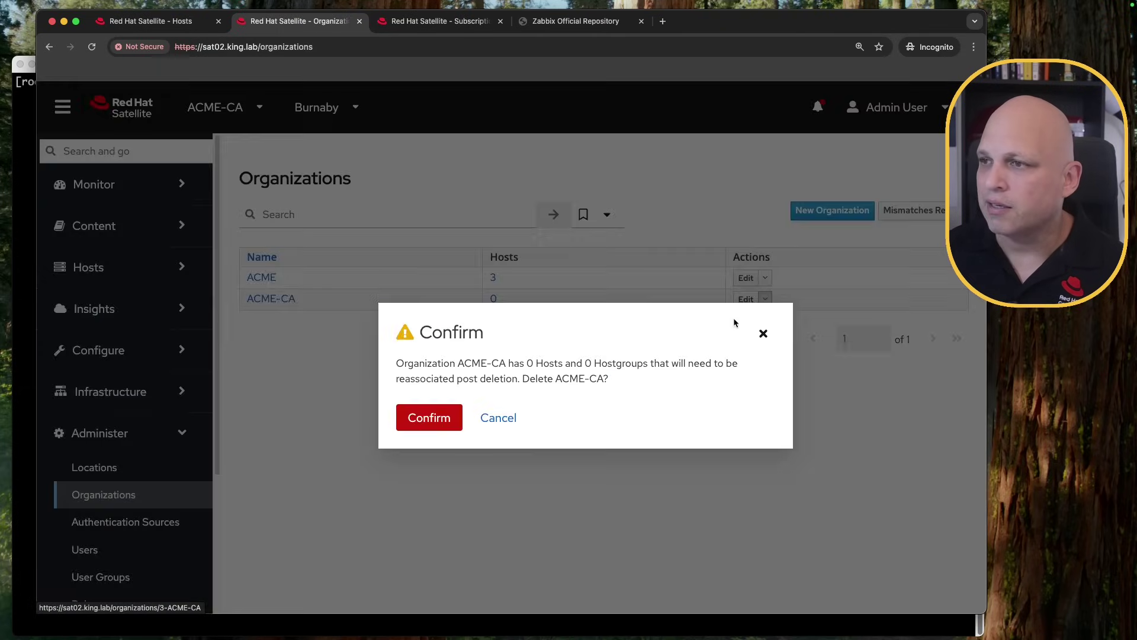
pyautogui.click(430, 418)
pyautogui.moveTo(568, 157); pyautogui.dragTo(740, 157)
pyautogui.click(768, 156)
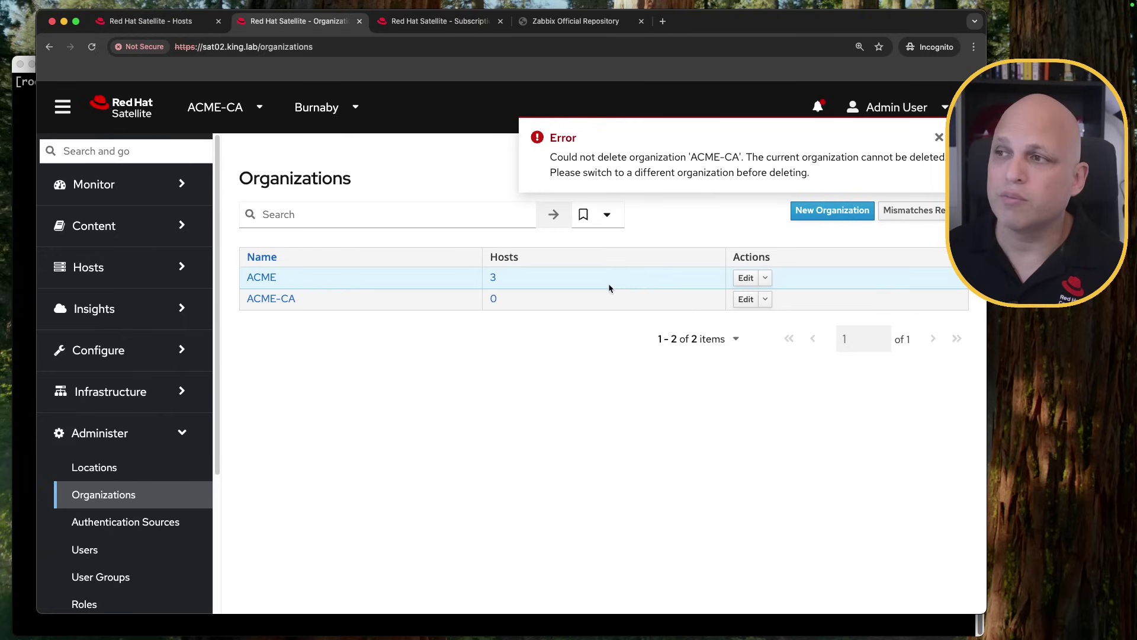
# Switch the current organization to ACME and delete the organization ACME-CA.
pyautogui.click(260, 107)
pyautogui.click(255, 221)
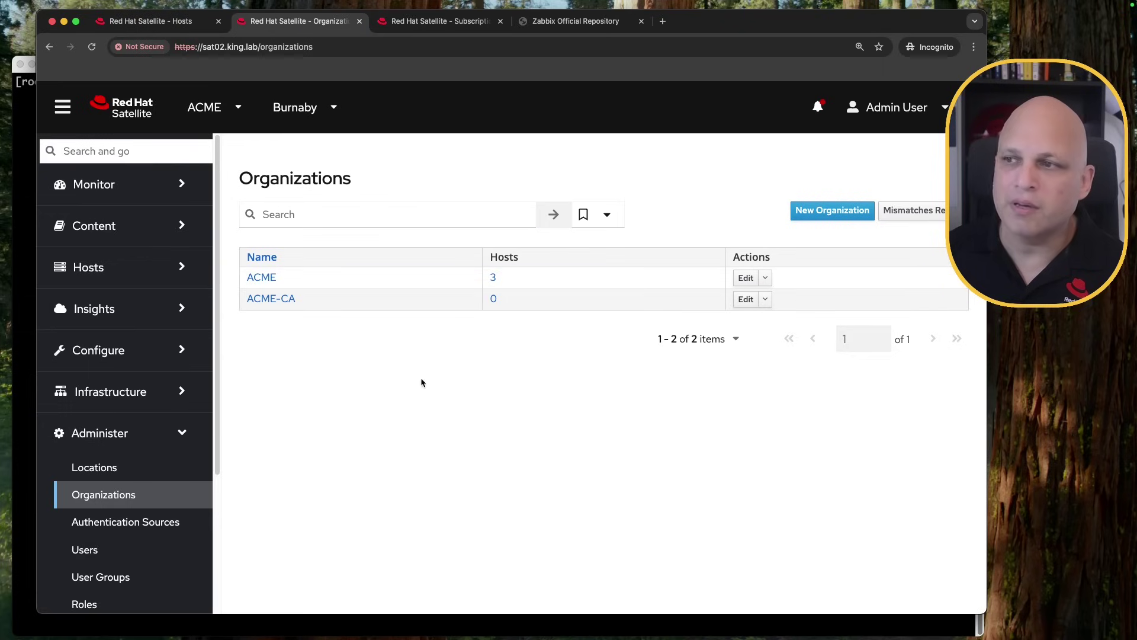
pyautogui.click(765, 299)
pyautogui.click(732, 319)
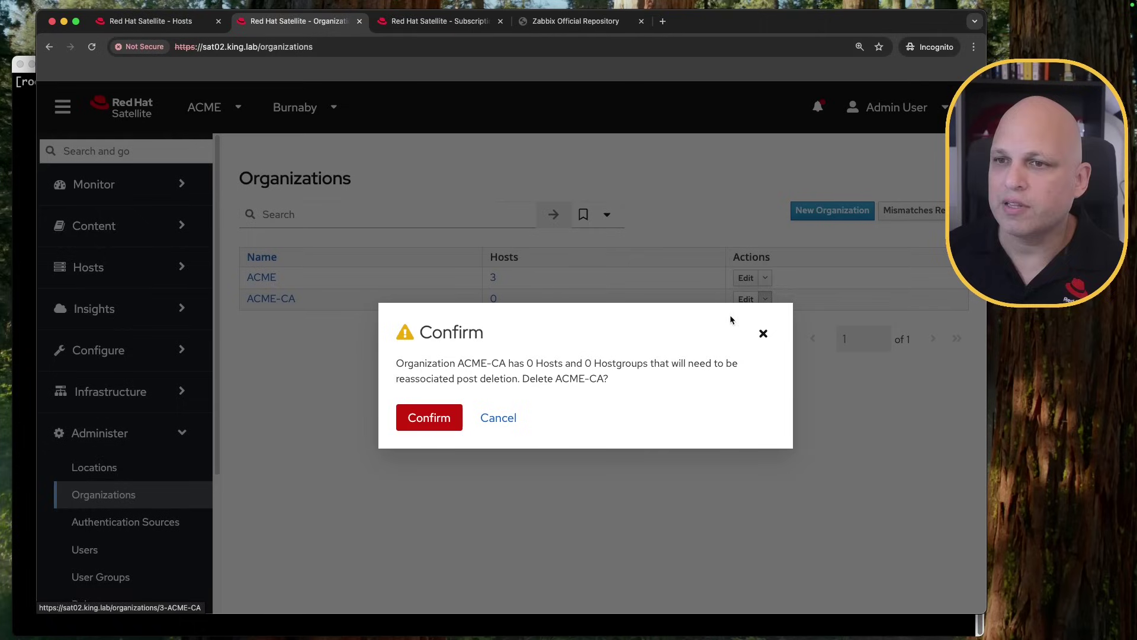
pyautogui.click(433, 417)
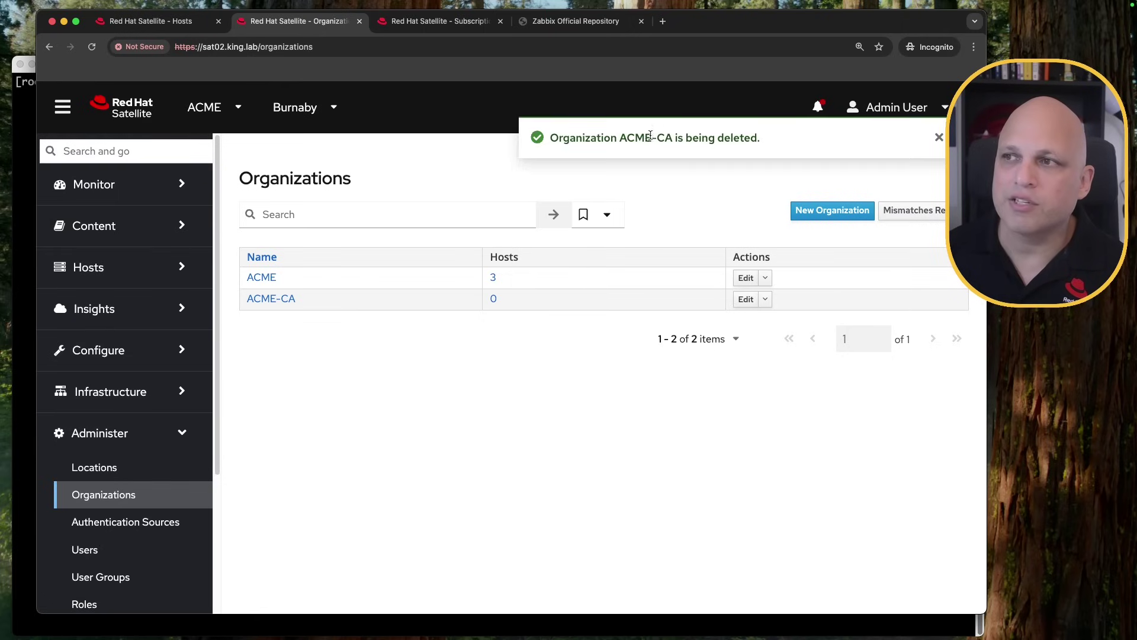
pyautogui.moveTo(644, 138); pyautogui.dragTo(771, 145)
pyautogui.click(438, 150)
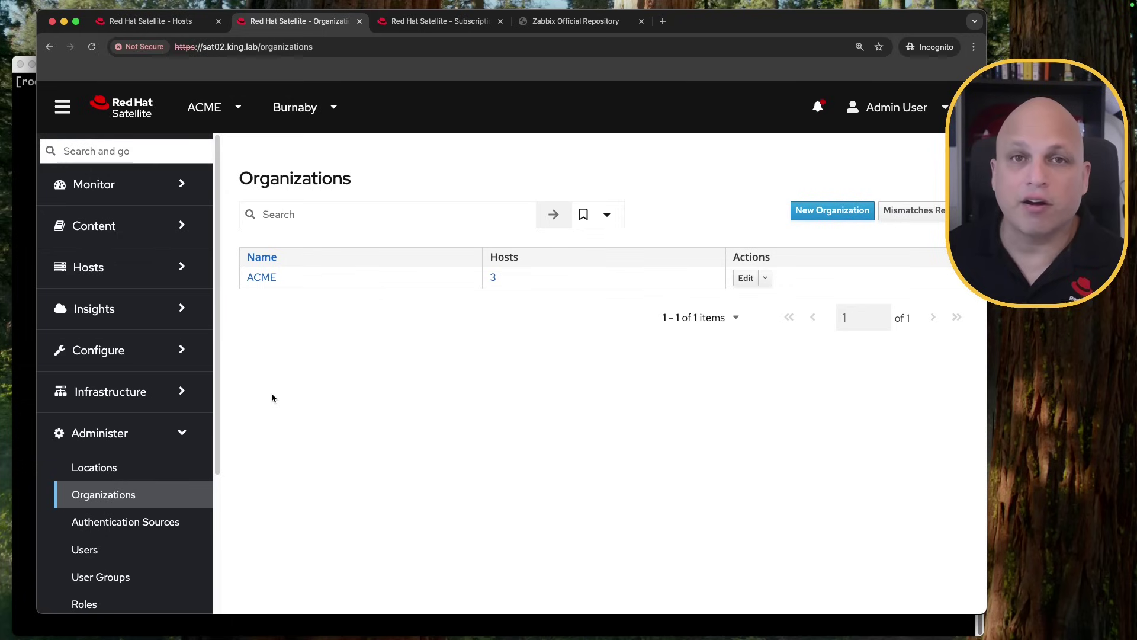
# Open the management list of locations and delete the location Burnaby.
pyautogui.click(132, 468)
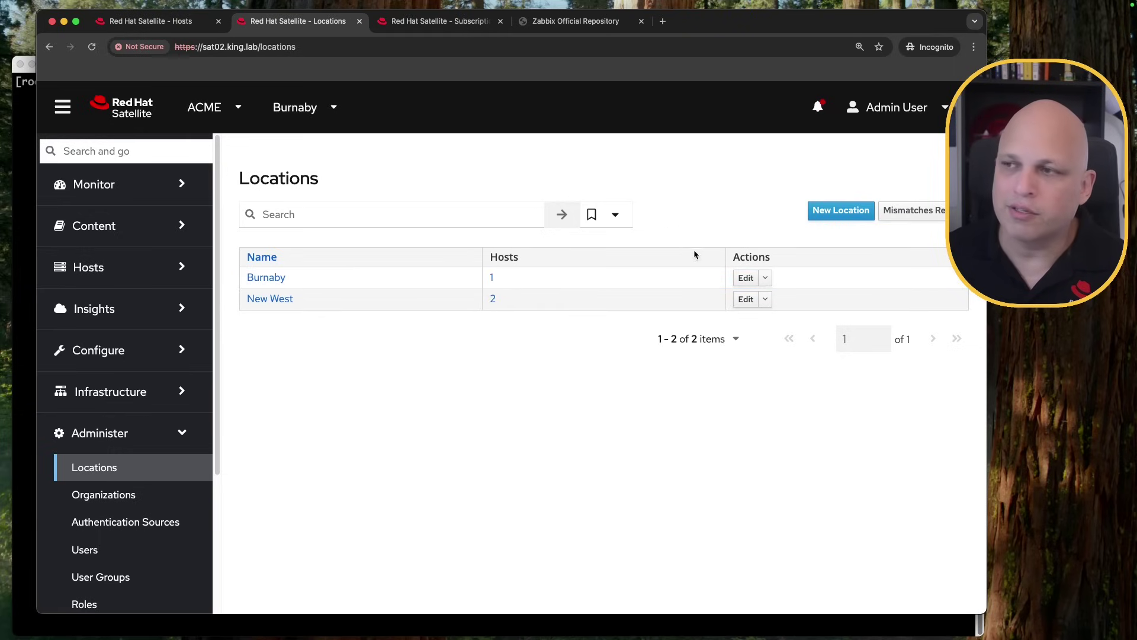
pyautogui.click(764, 278)
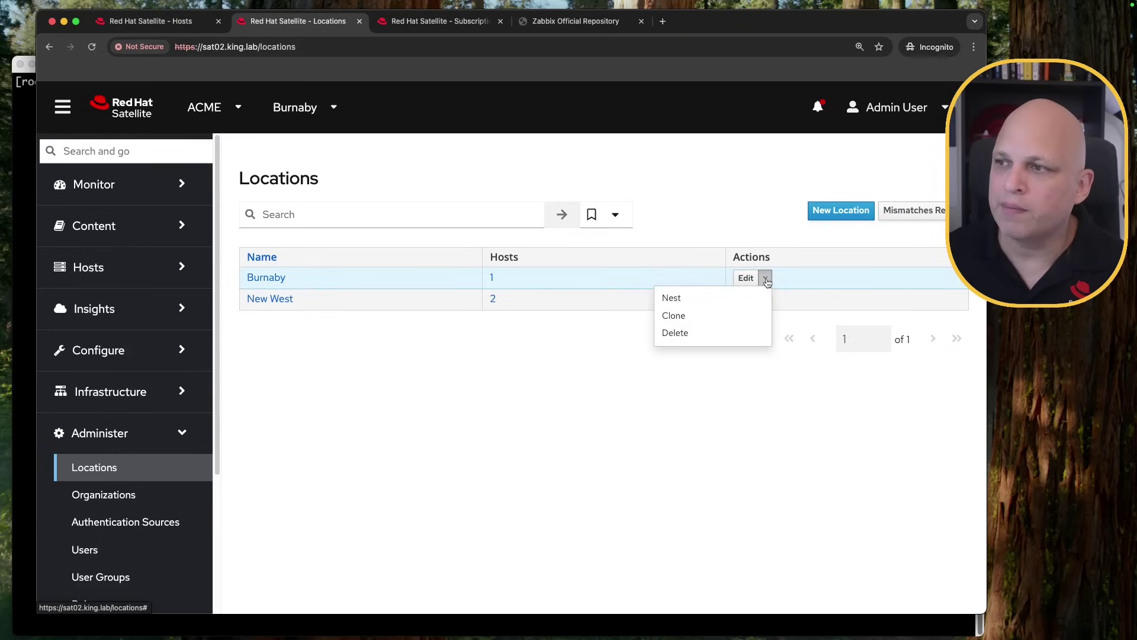
pyautogui.click(694, 331)
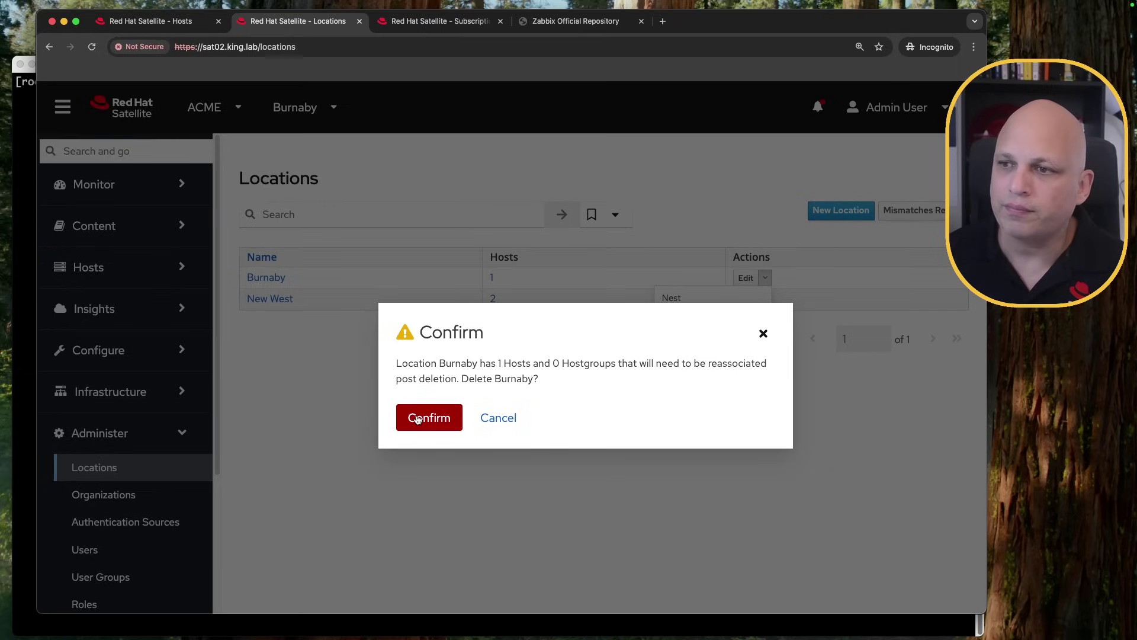
pyautogui.moveTo(413, 363); pyautogui.dragTo(610, 362)
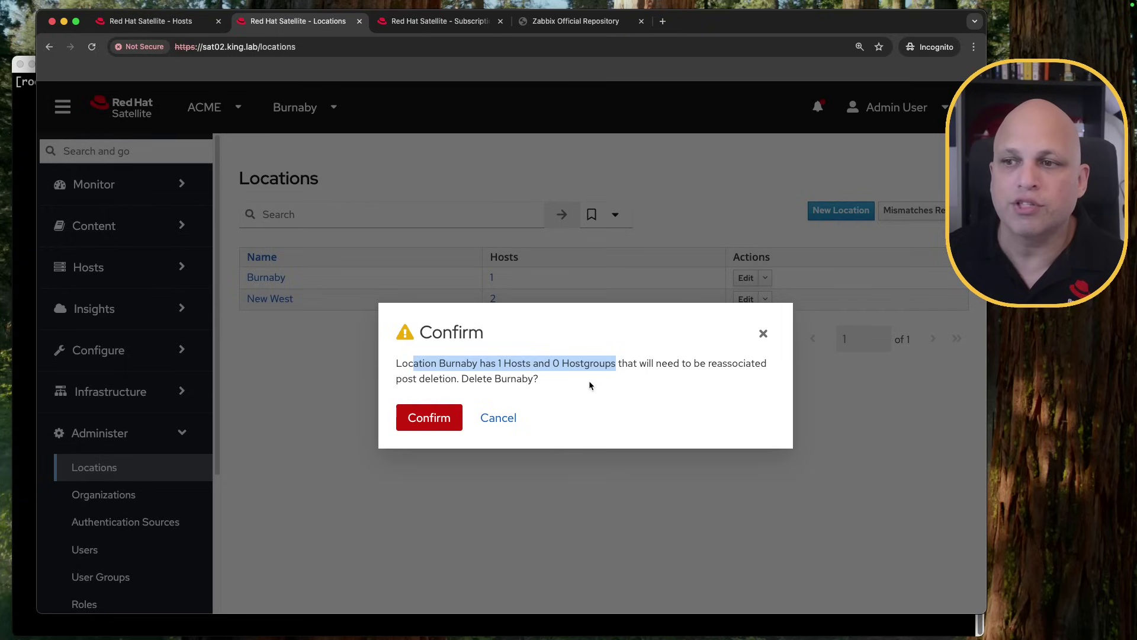
pyautogui.click(428, 418)
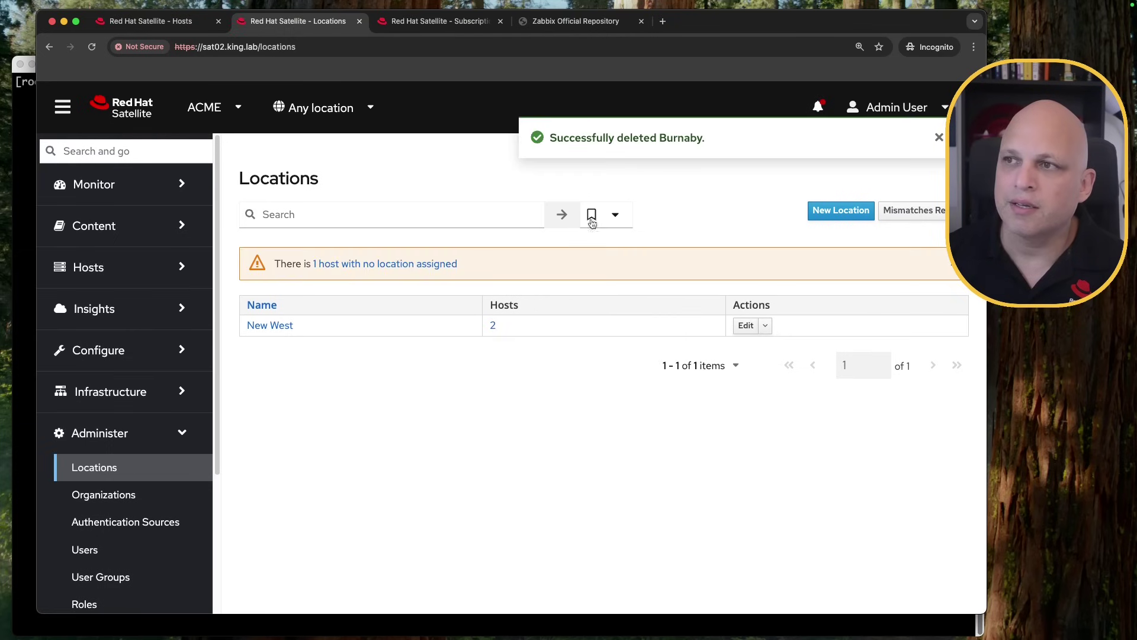
pyautogui.moveTo(587, 131); pyautogui.dragTo(706, 140)
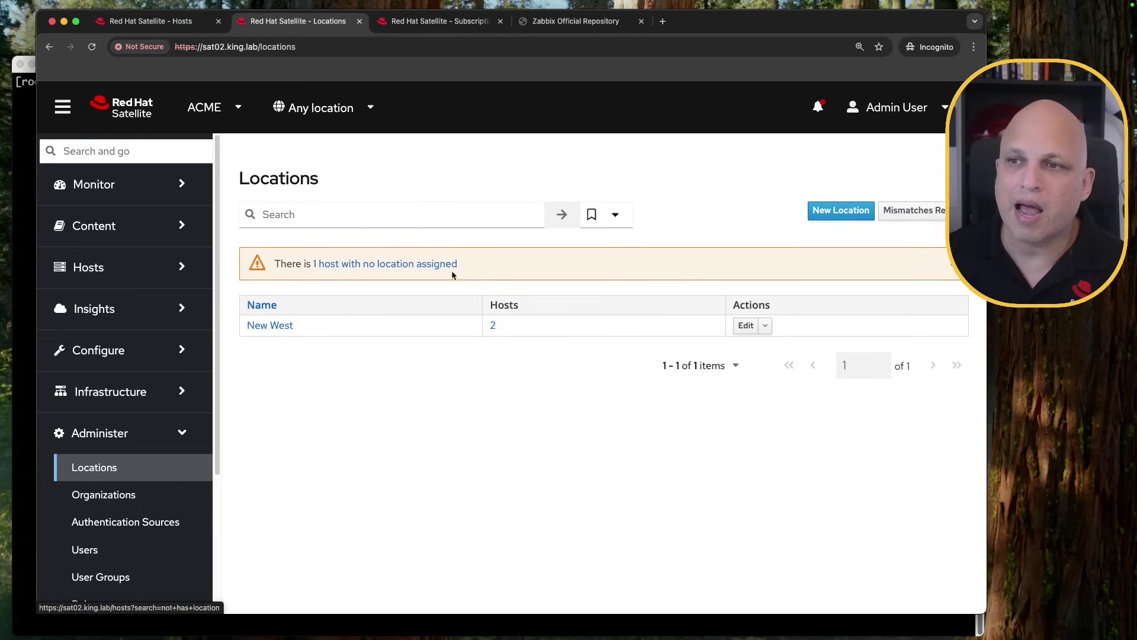
# List the hosts that have no location assigned, and select the host sat02-node01-rhel8.
pyautogui.click(409, 268)
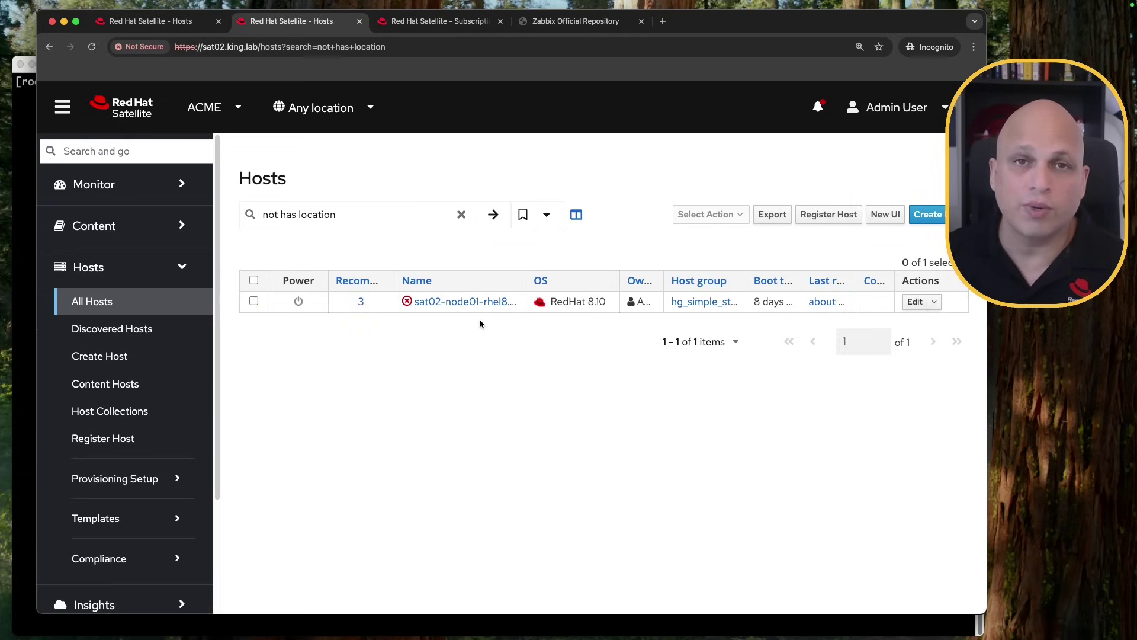
pyautogui.moveTo(336, 215); pyautogui.dragTo(242, 213)
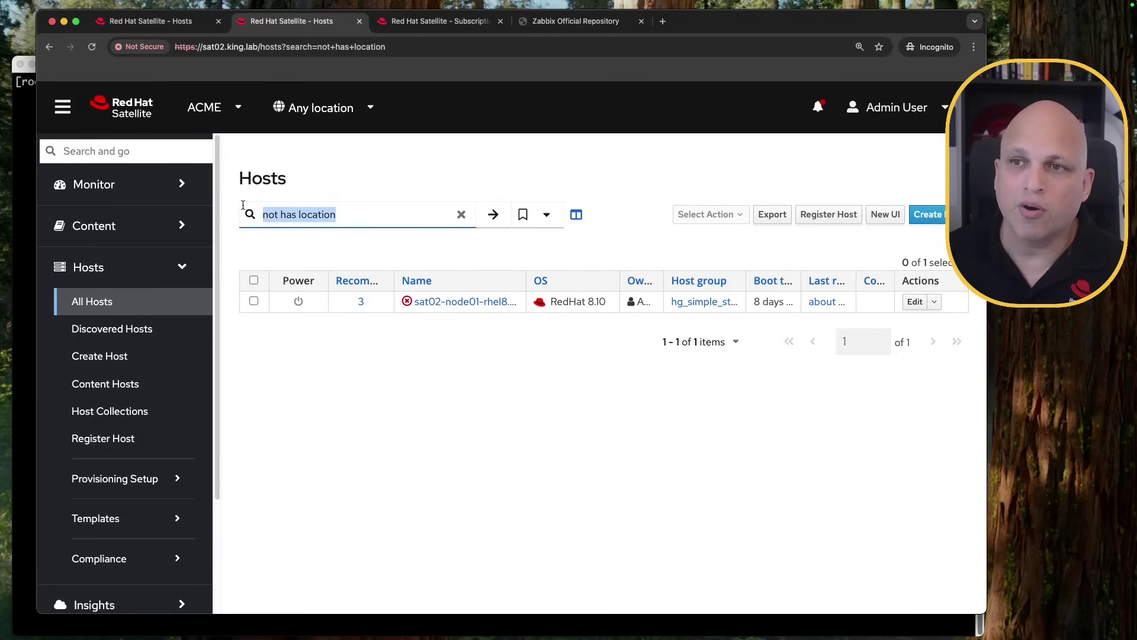
pyautogui.click(287, 408)
pyautogui.click(254, 301)
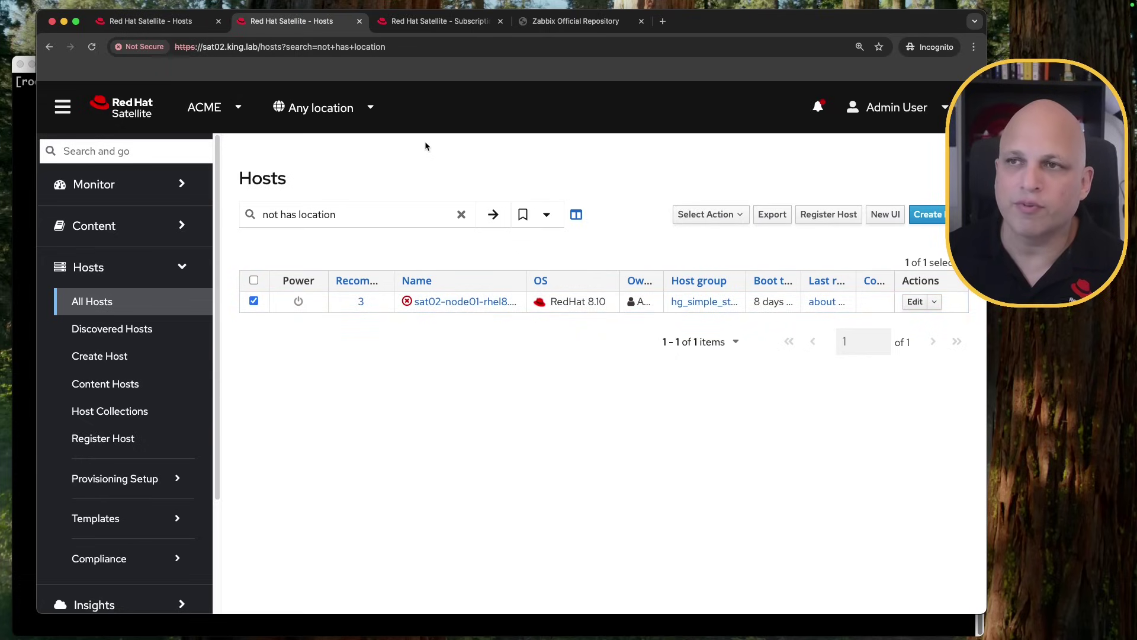
# Switch the location to New West and clear the host search to check that location's hosts.
pyautogui.click(360, 108)
pyautogui.click(327, 221)
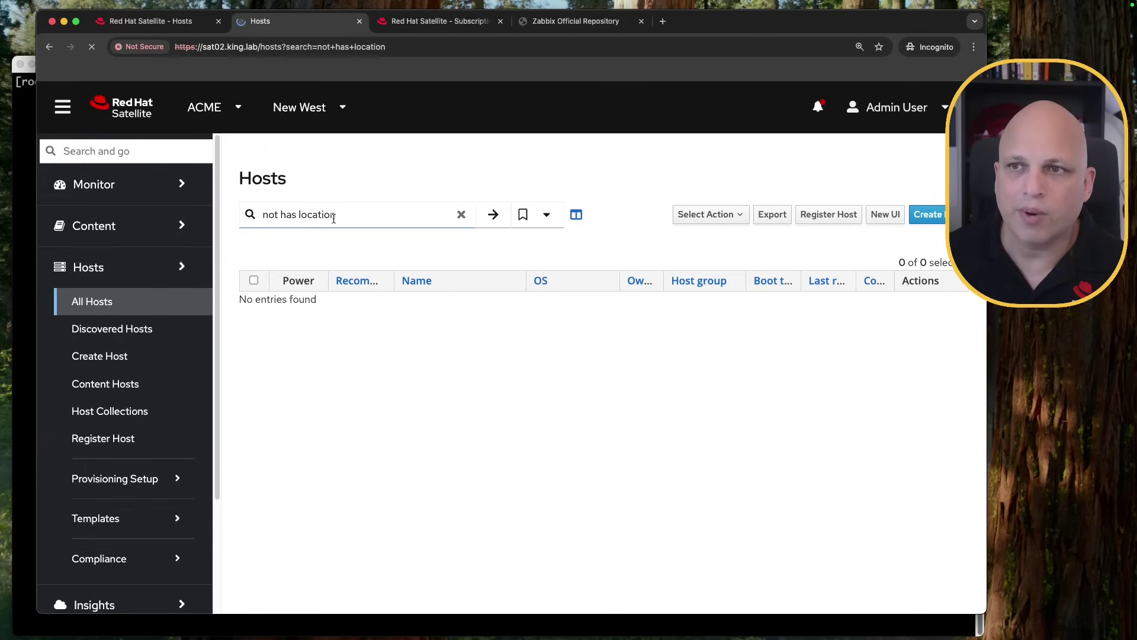
pyautogui.click(457, 221)
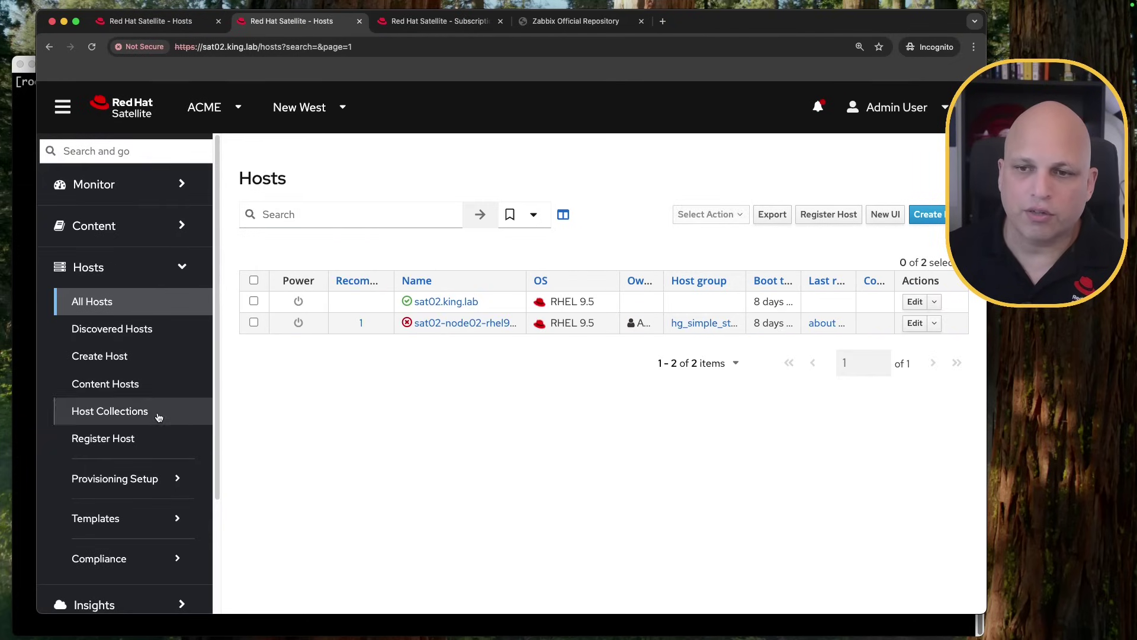
# Return to the management list of locations and check the hosts with no location assigned while New West is the current location.
pyautogui.scroll(-5, 155, 417)
pyautogui.click(99, 581)
pyautogui.click(302, 107)
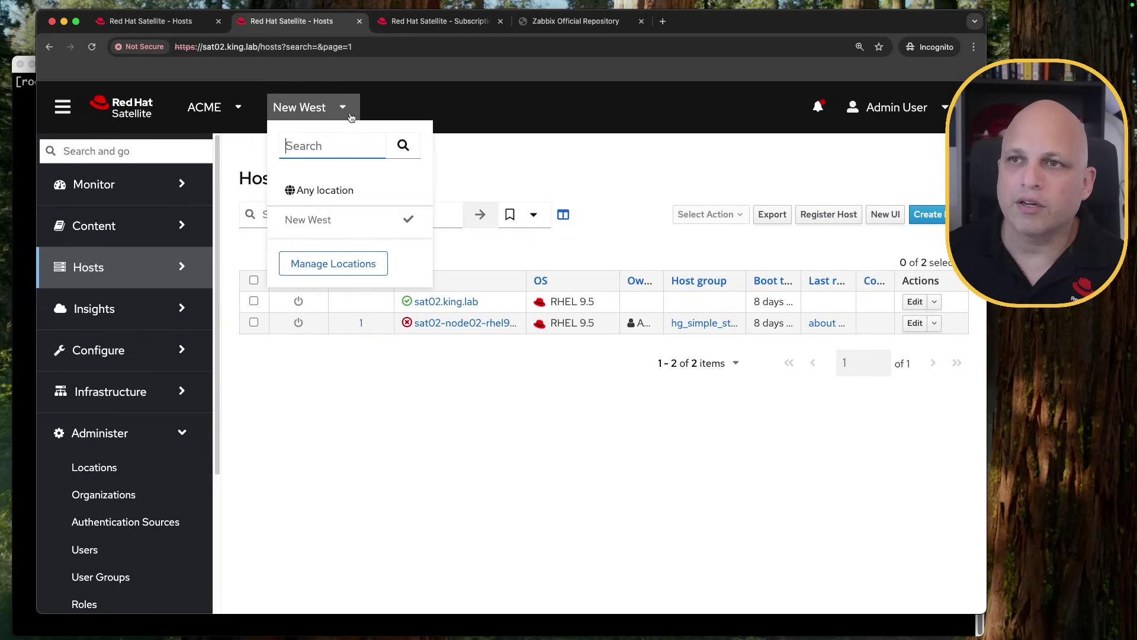
pyautogui.click(336, 264)
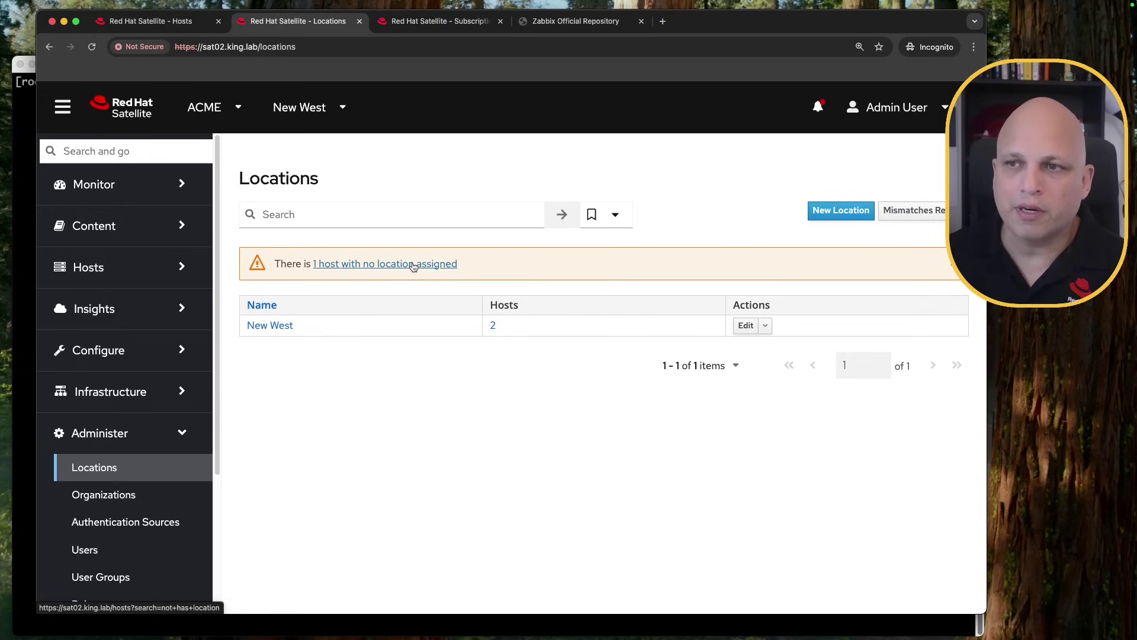
pyautogui.click(410, 267)
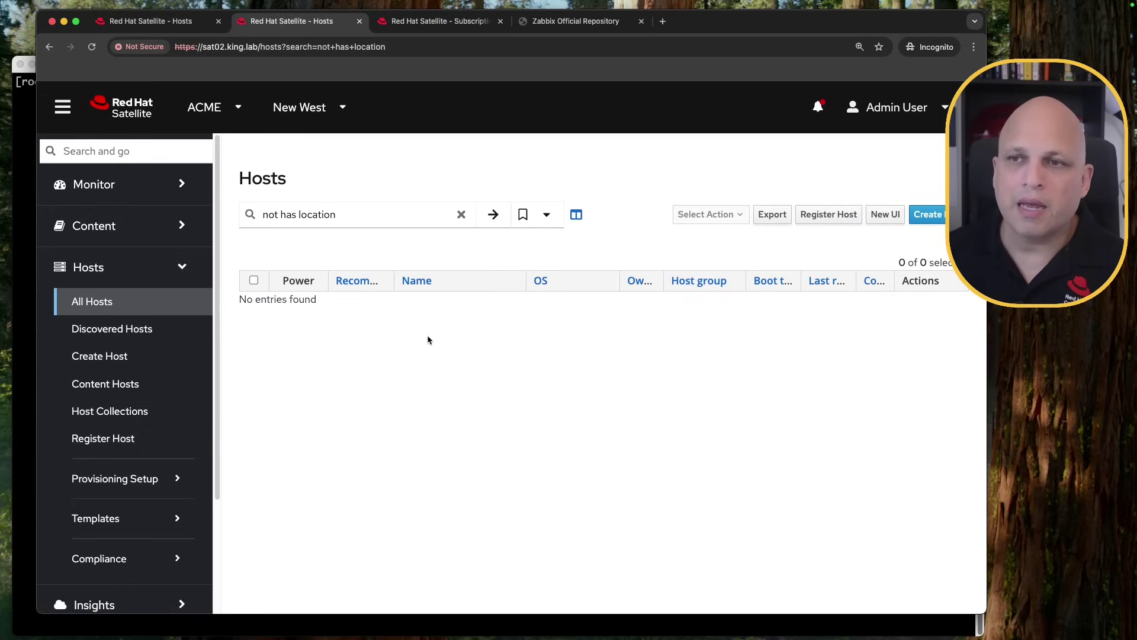
pyautogui.click(347, 215)
pyautogui.moveTo(346, 214); pyautogui.dragTo(260, 205)
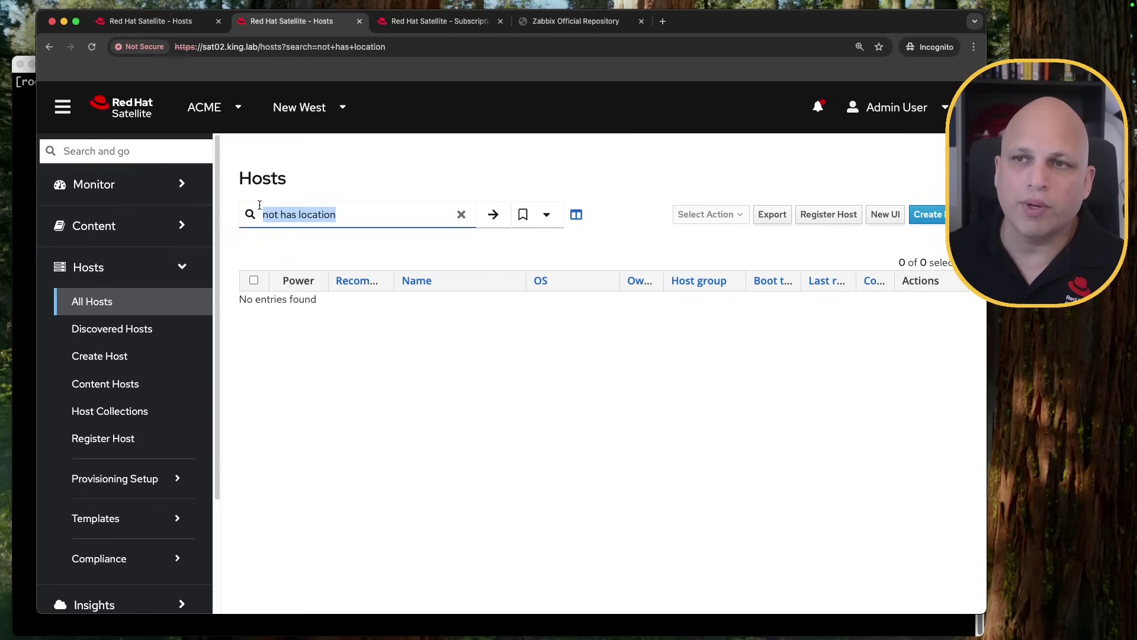
pyautogui.click(332, 203)
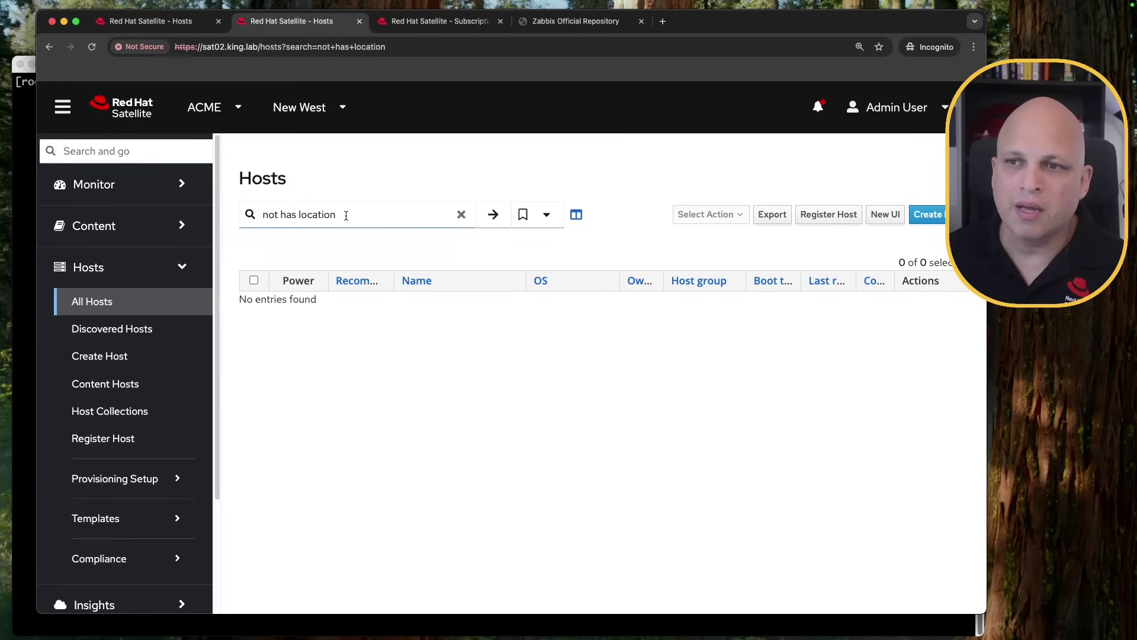
pyautogui.moveTo(327, 299); pyautogui.dragTo(239, 299)
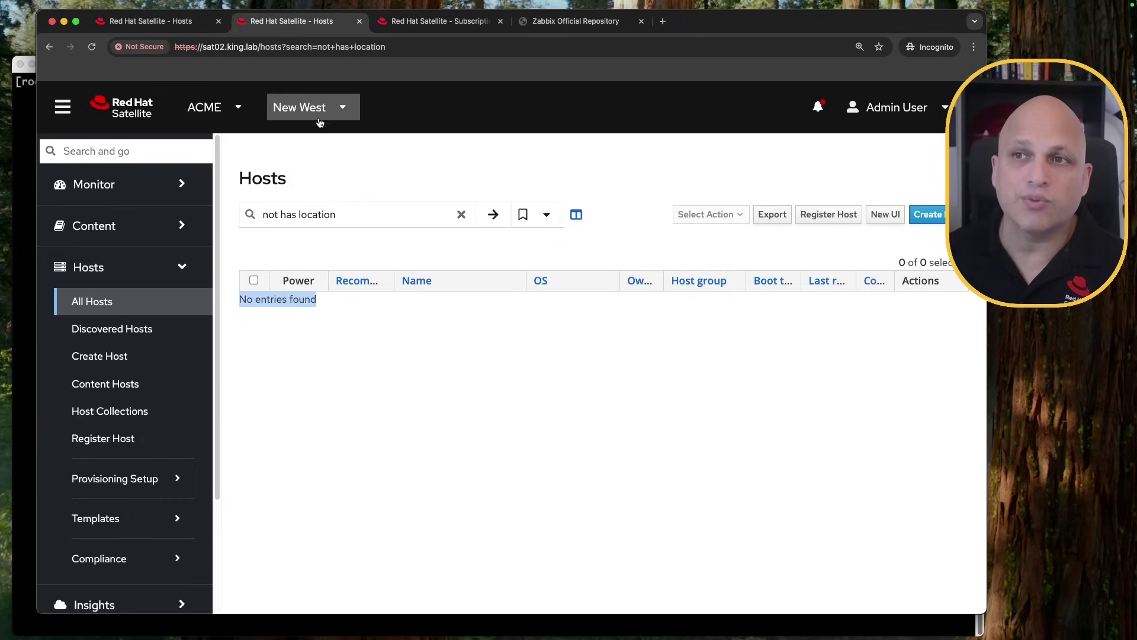
# Switch to Any location and assign the host sat02-node01-rhel8.king.lab to New West, using Fix Location on Mismatch.
pyautogui.click(349, 114)
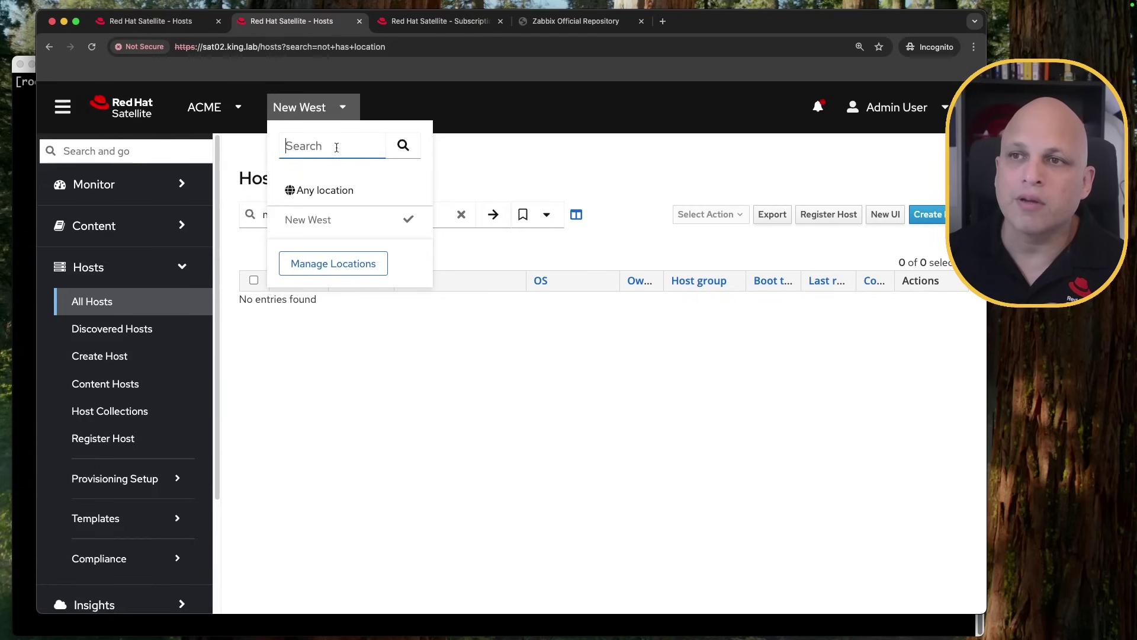
pyautogui.click(353, 191)
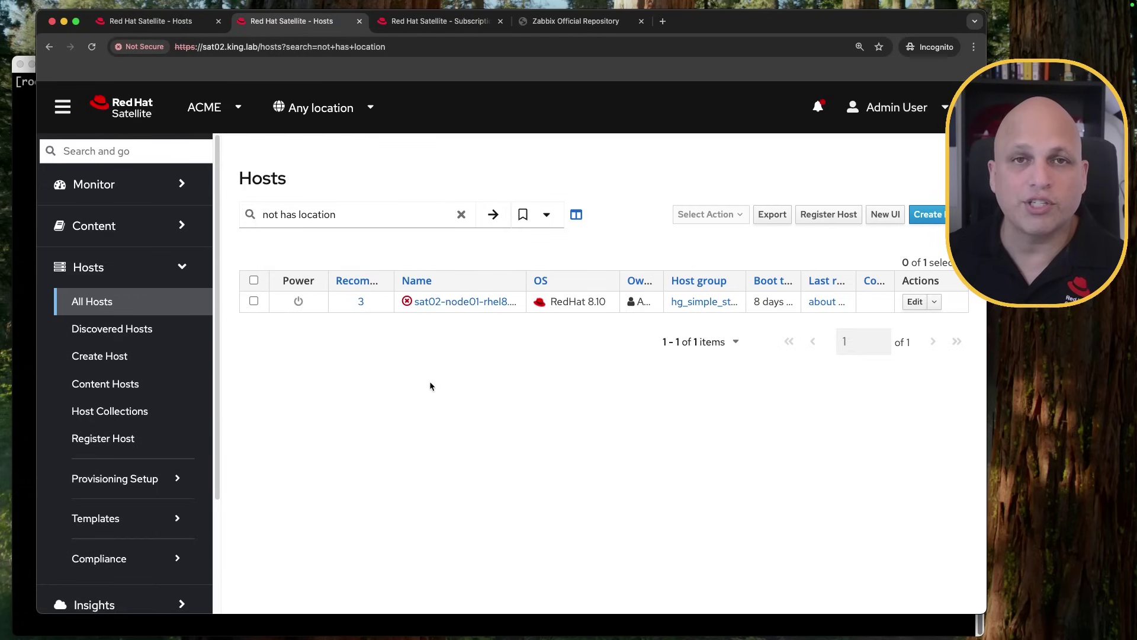
pyautogui.click(254, 301)
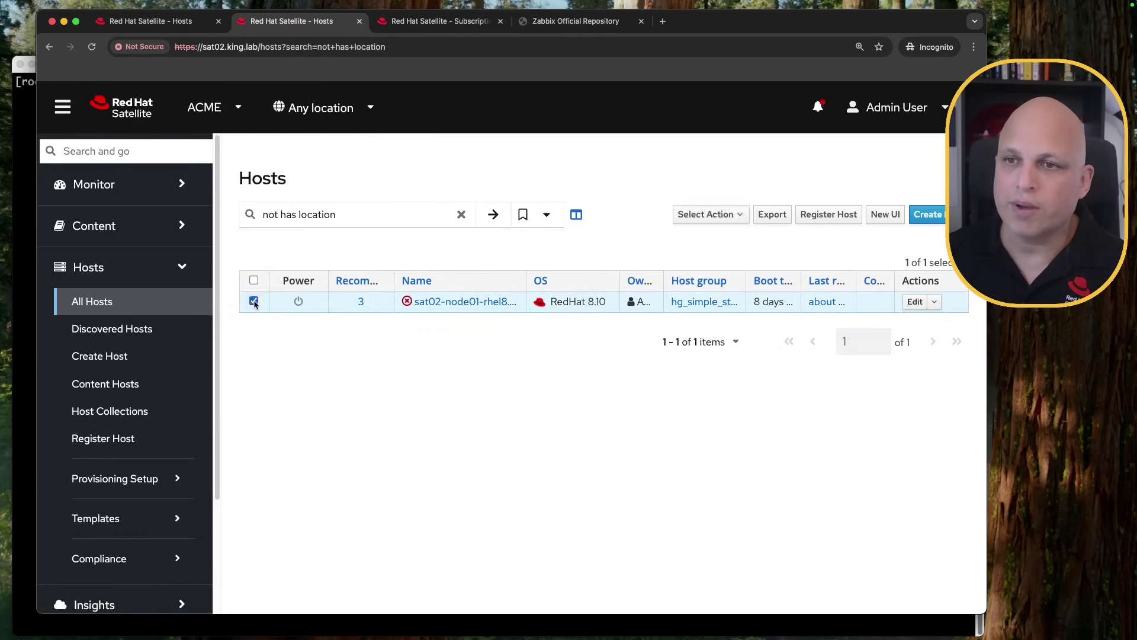
pyautogui.click(740, 215)
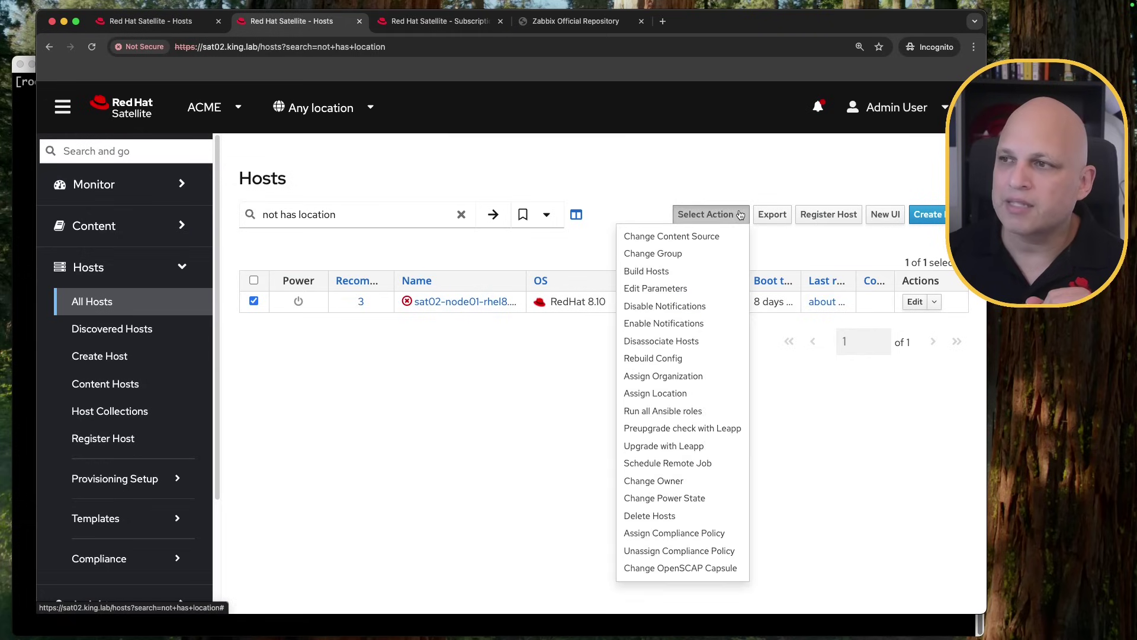
pyautogui.click(698, 397)
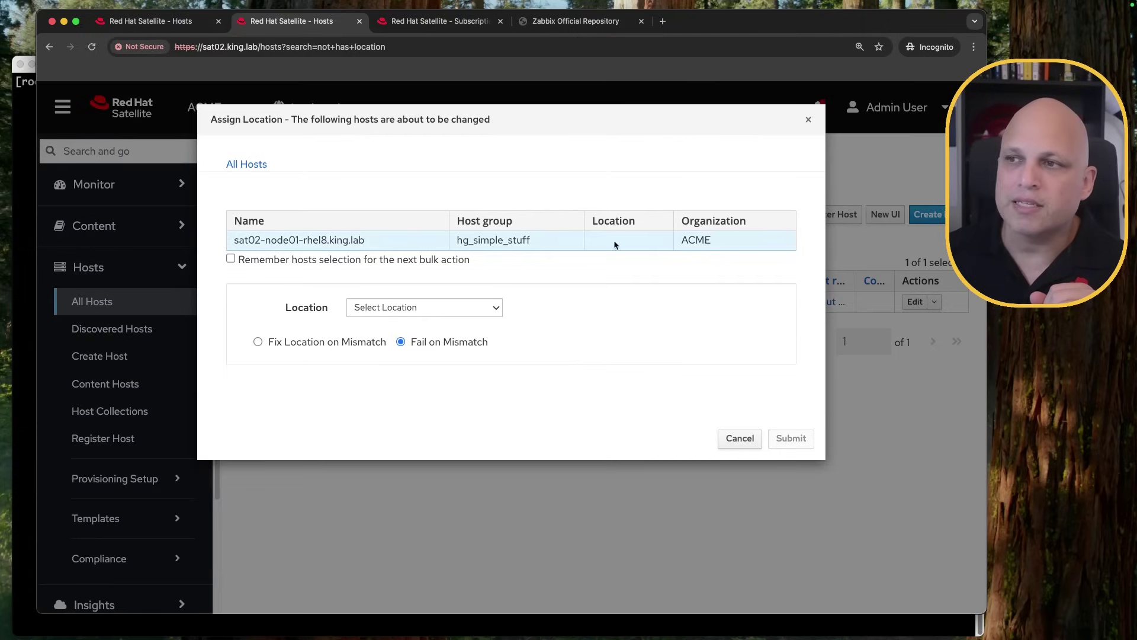
pyautogui.click(475, 308)
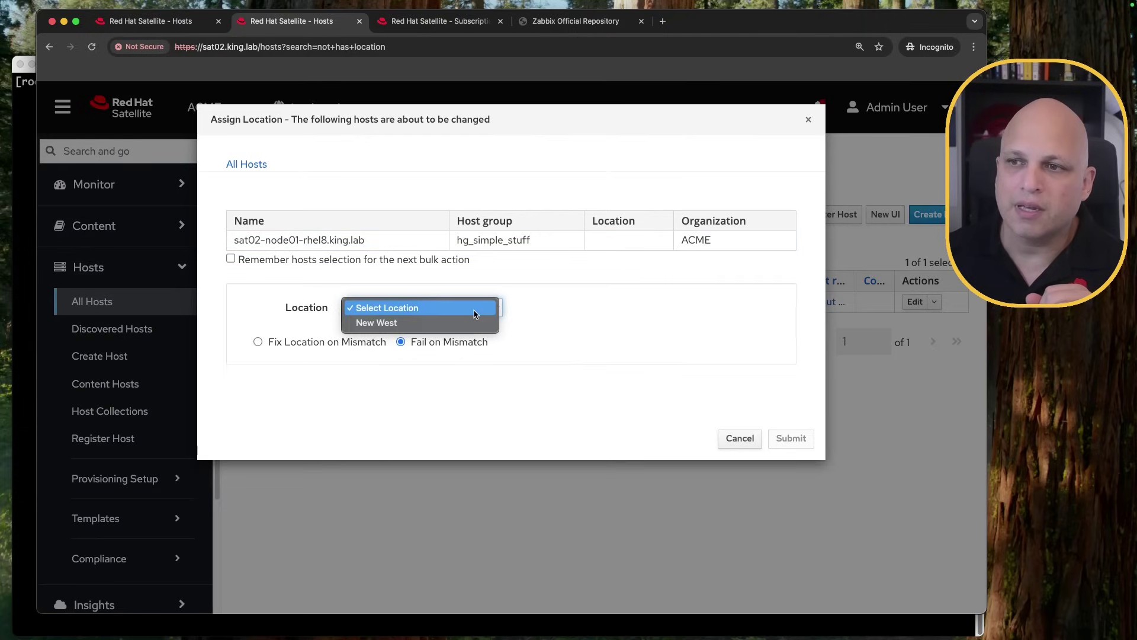
pyautogui.click(441, 326)
pyautogui.click(258, 342)
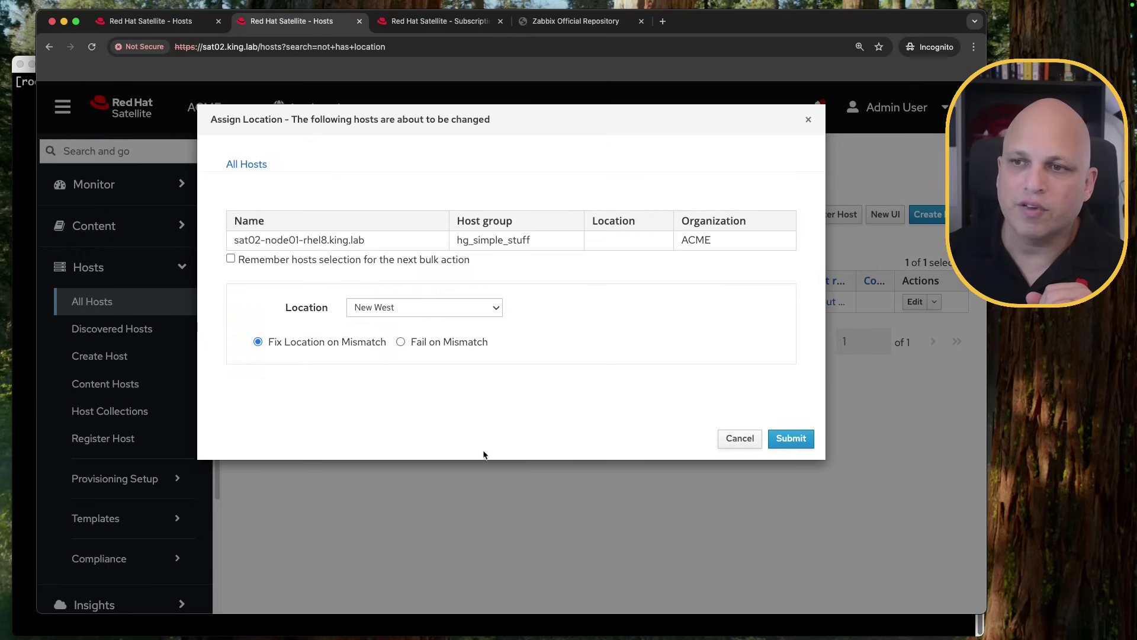
pyautogui.click(792, 439)
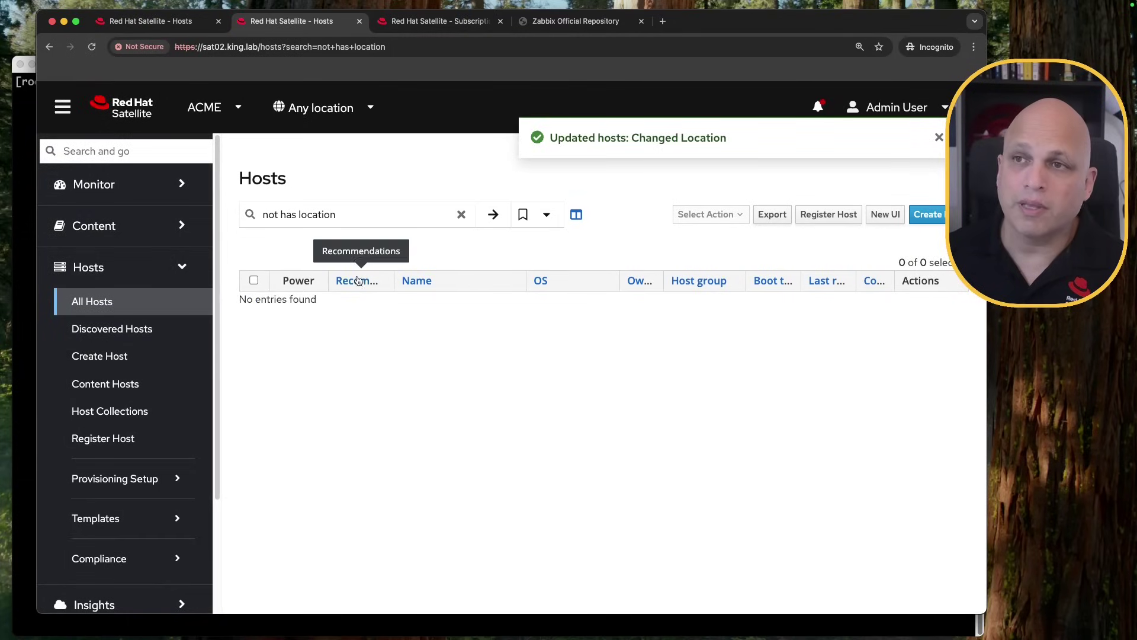
# Review the management list of locations, and switch the location to New West to check all of its hosts.
pyautogui.click(370, 108)
pyautogui.click(351, 267)
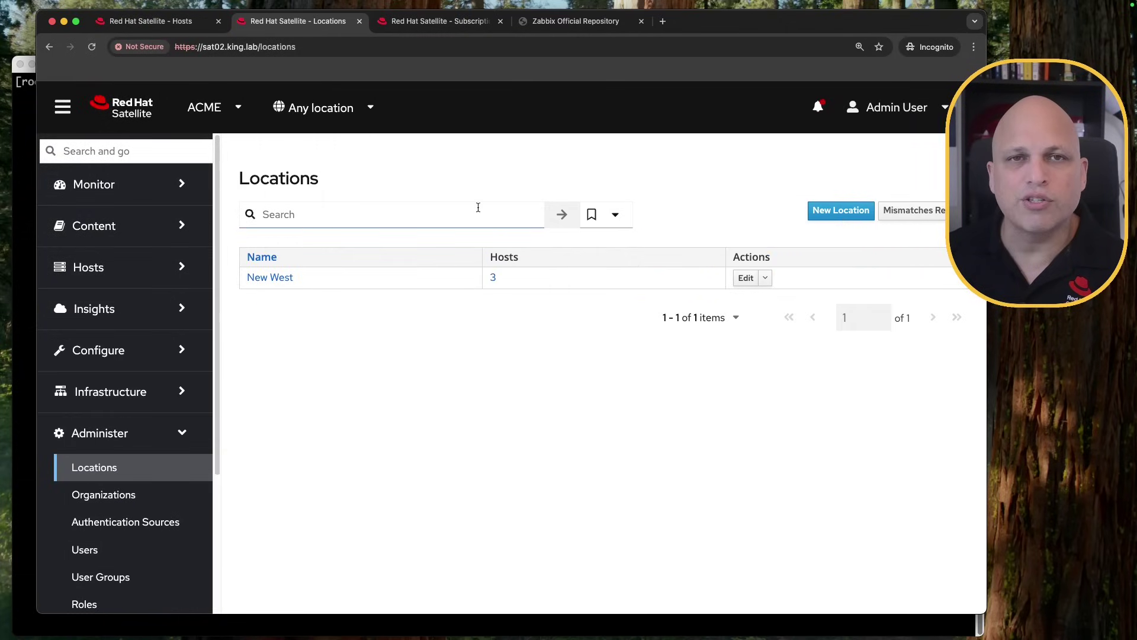
pyautogui.click(359, 109)
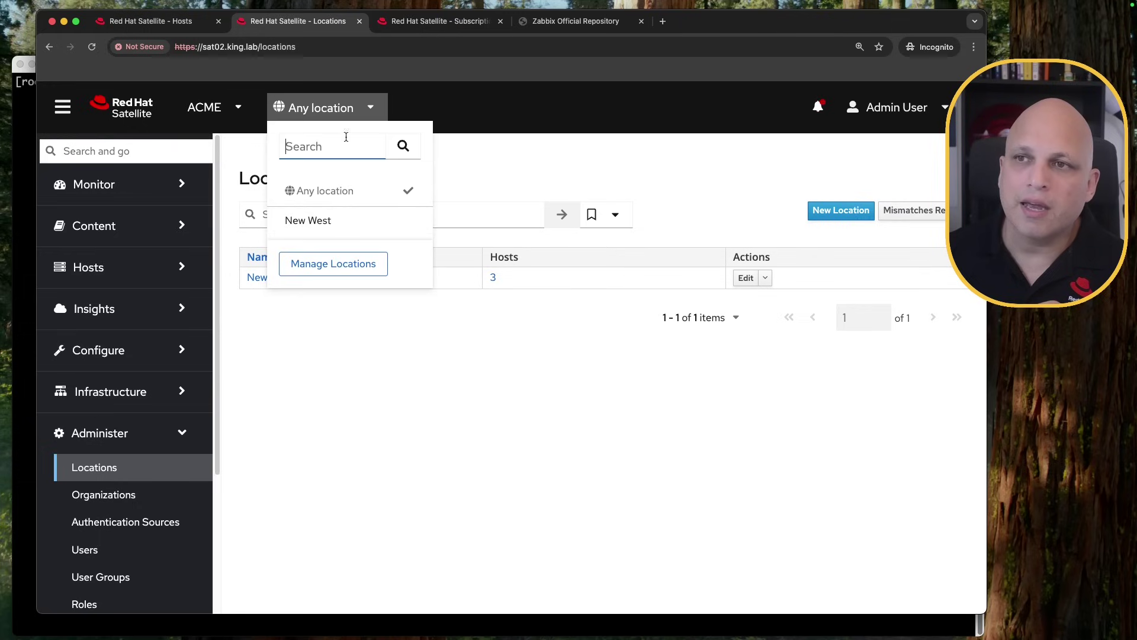
pyautogui.click(342, 223)
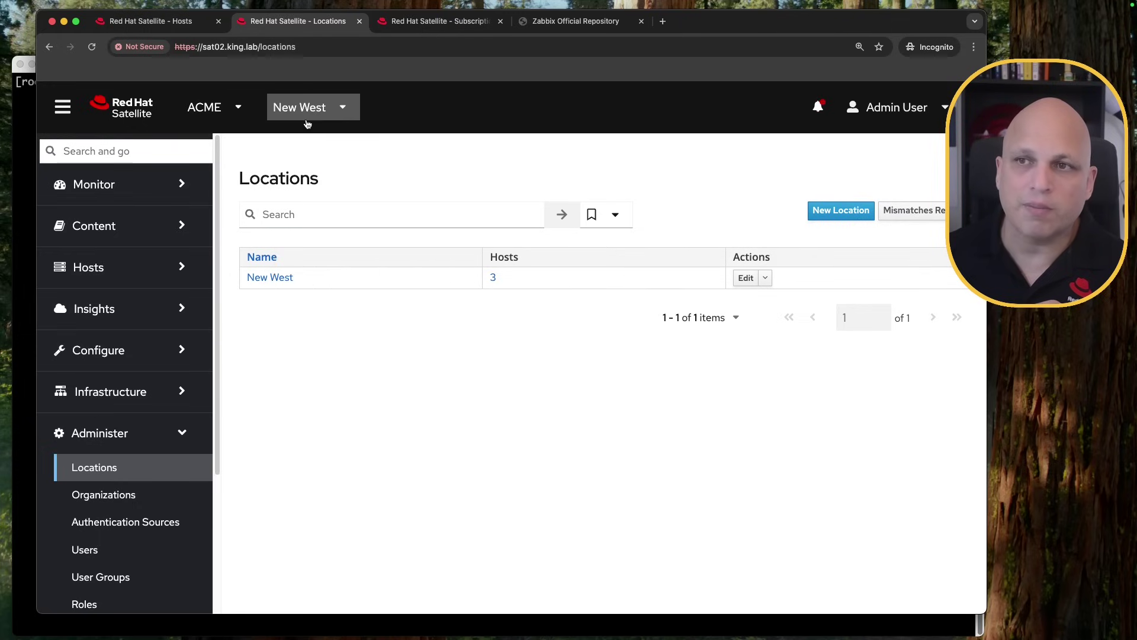
pyautogui.click(117, 268)
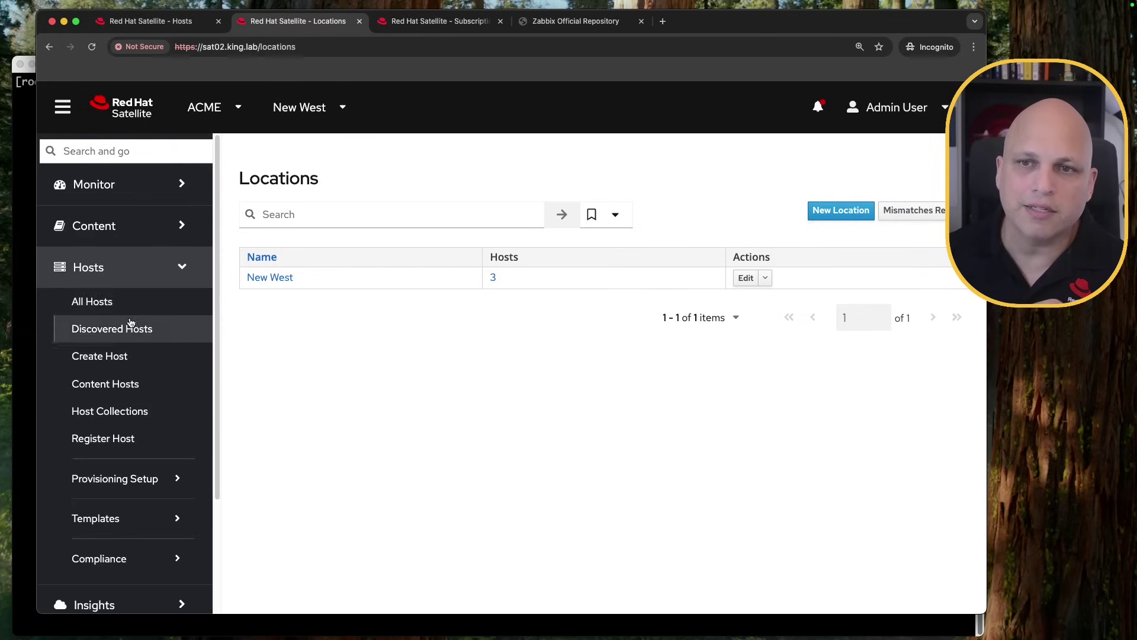
pyautogui.click(137, 302)
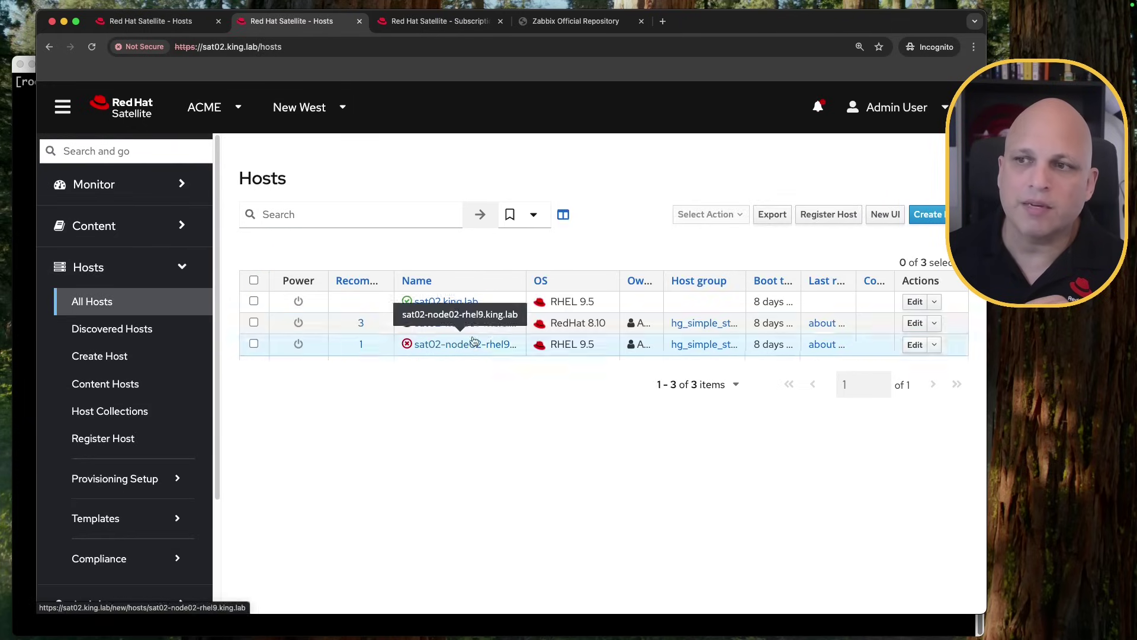